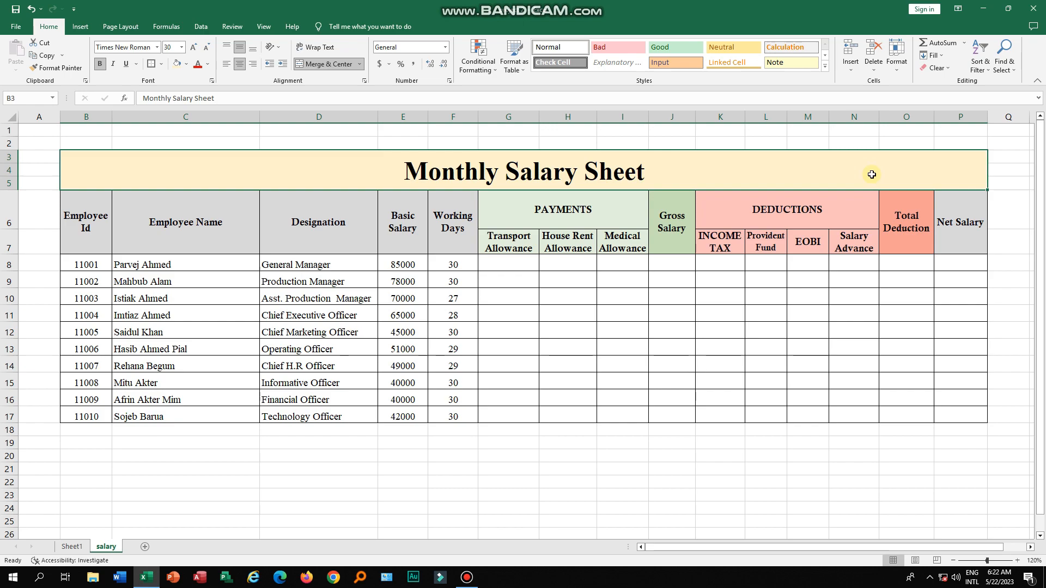
- Examine the employee records by selecting the Employee Id, name, designation, basic salary and working days columns in turn
{"action": "left_click", "coordinate": [101, 266]}
{"action": "key", "text": "ctrl+shift+Down"}
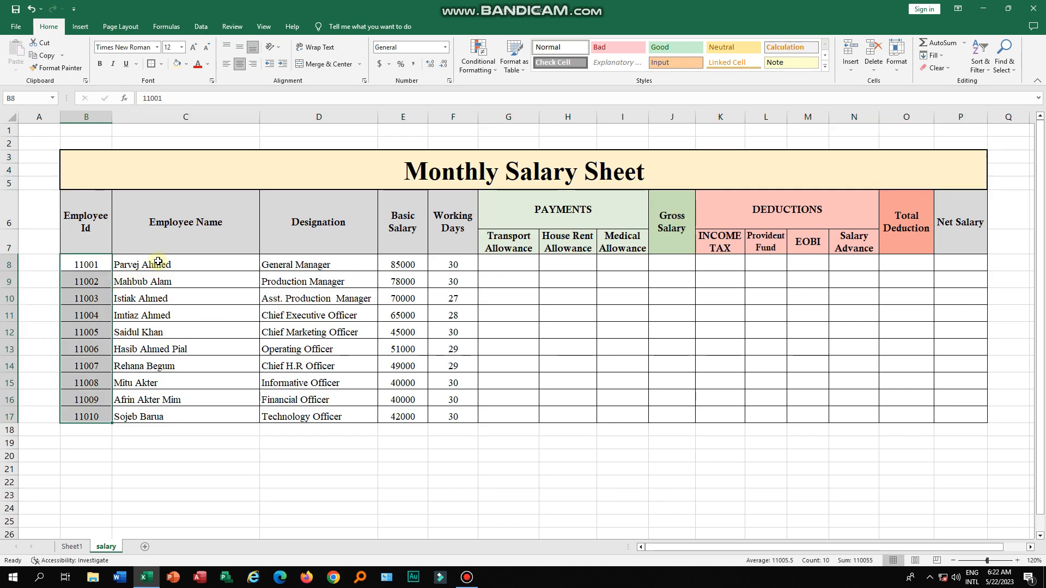
{"action": "left_click_drag", "start_coordinate": [158, 263], "coordinate": [159, 403]}
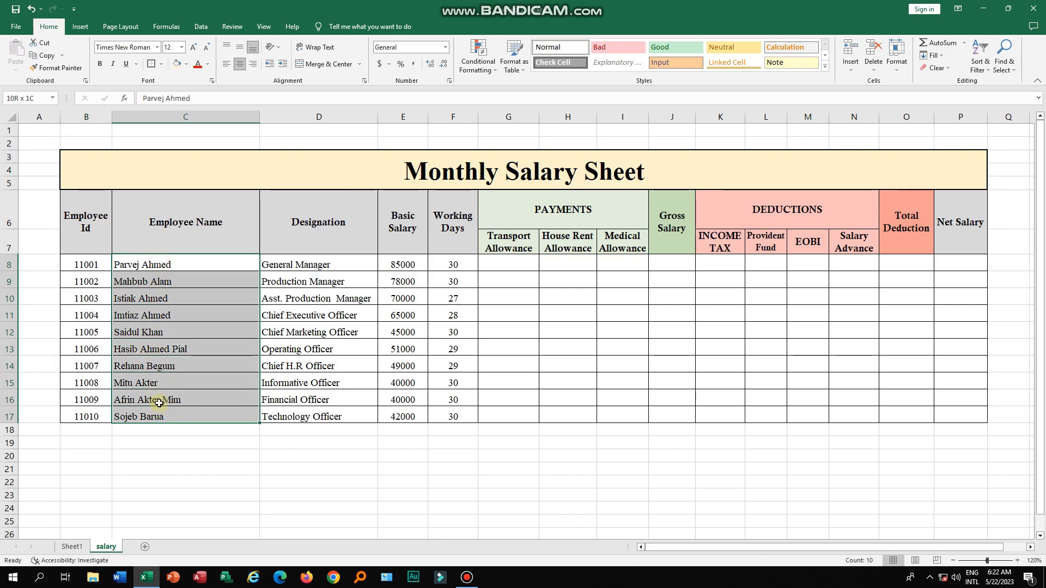
{"action": "left_click_drag", "start_coordinate": [308, 267], "coordinate": [309, 413]}
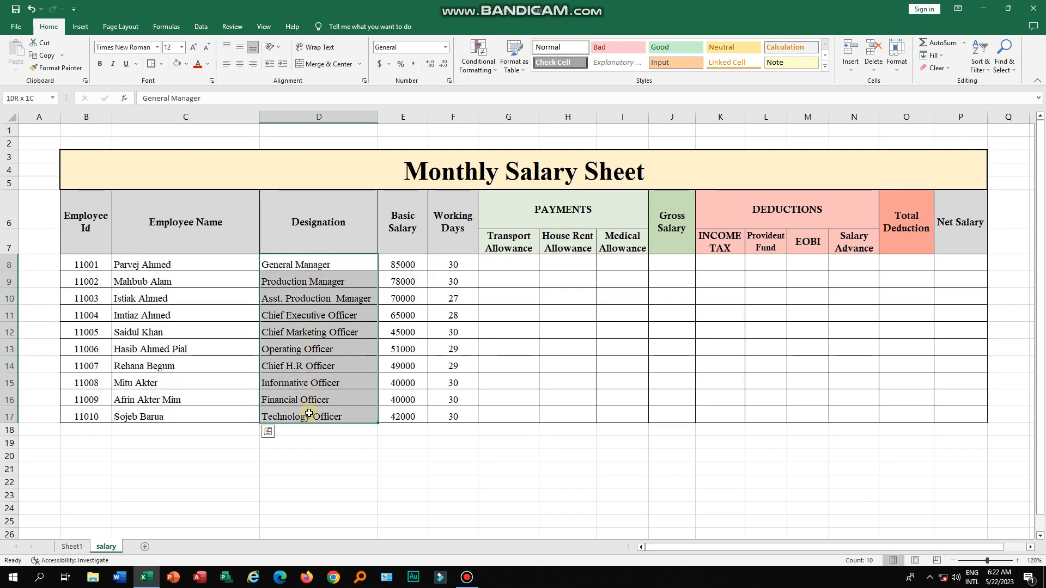
{"action": "left_click_drag", "start_coordinate": [402, 262], "coordinate": [408, 412]}
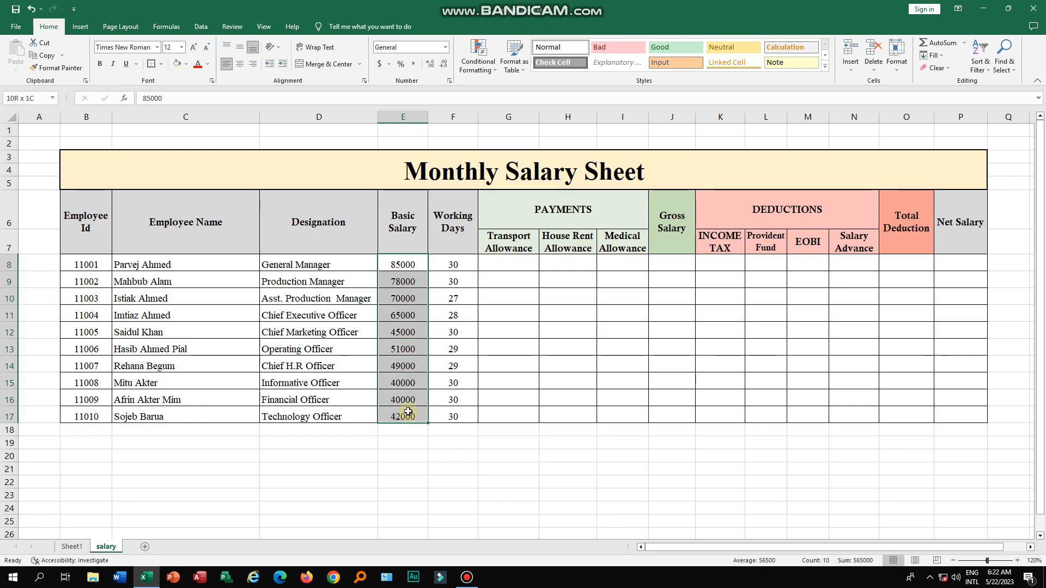
{"action": "left_click_drag", "start_coordinate": [457, 265], "coordinate": [456, 417]}
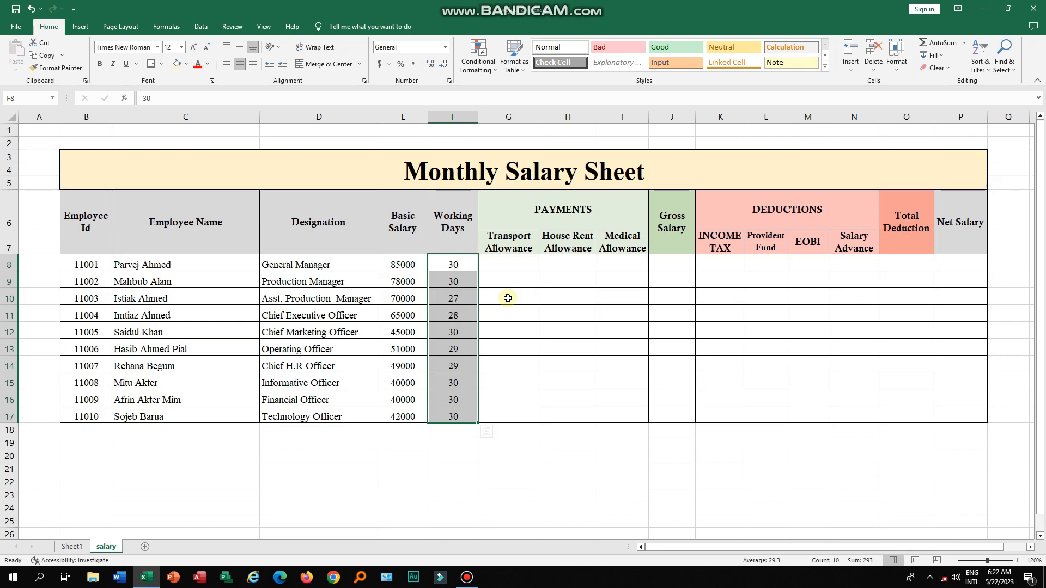
- Examine the empty payments, gross salary, deductions and net salary areas by selecting their column ranges
{"action": "left_click", "coordinate": [508, 298]}
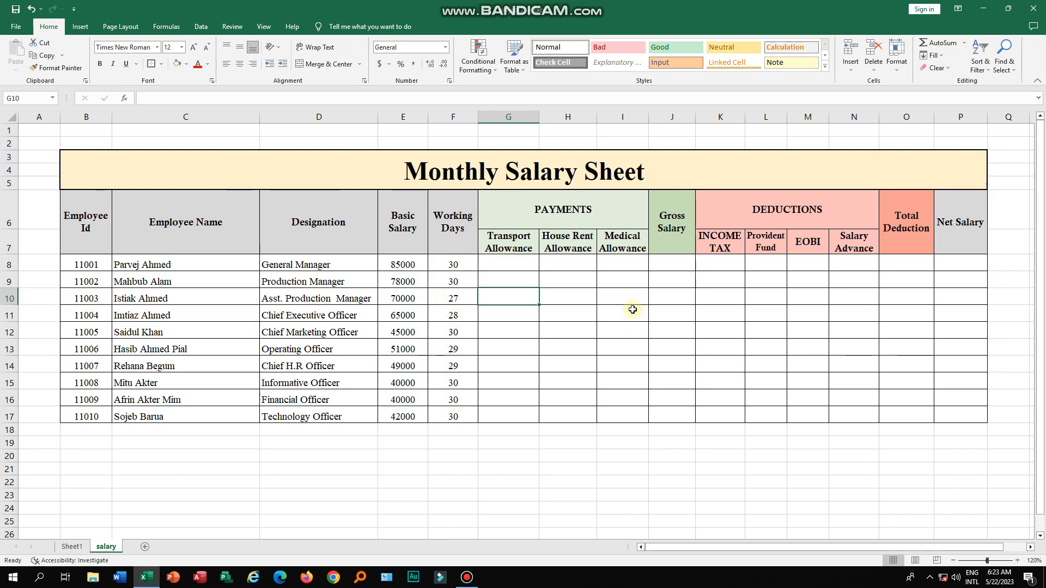
{"action": "left_click_drag", "start_coordinate": [524, 265], "coordinate": [623, 281]}
{"action": "left_click_drag", "start_coordinate": [765, 303], "coordinate": [960, 412]}
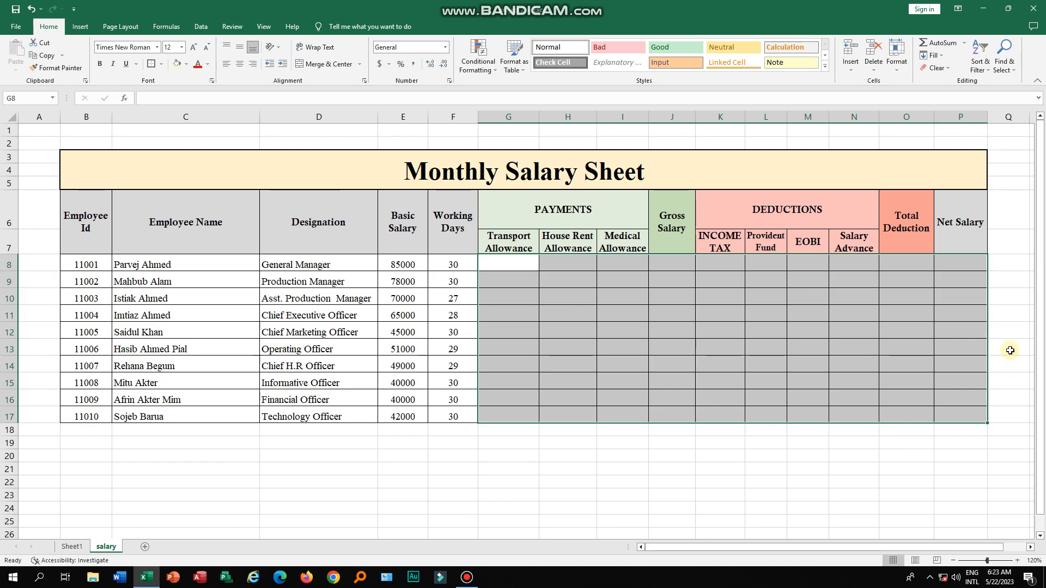
{"action": "left_click", "coordinate": [1010, 349]}
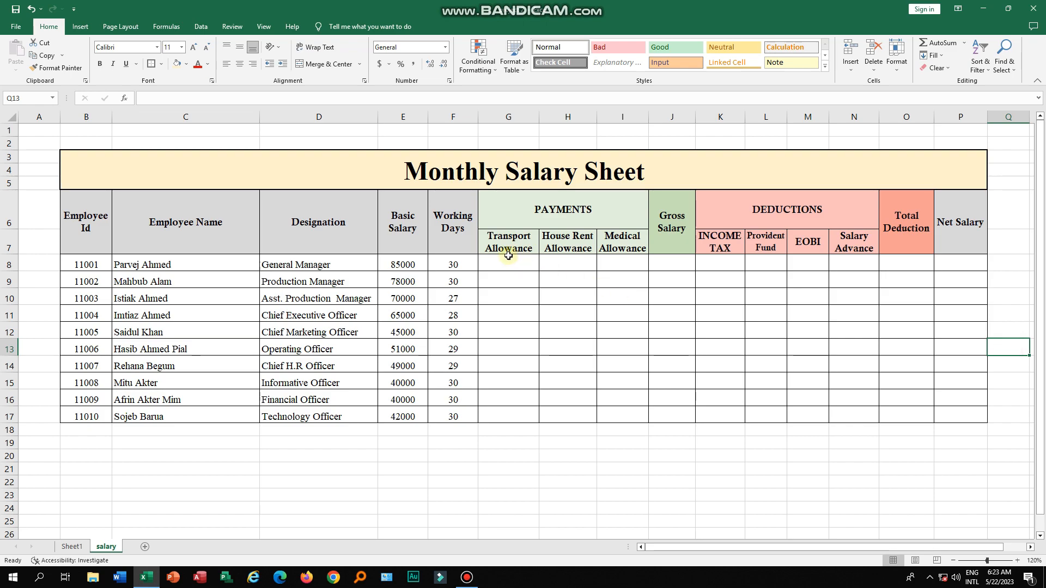
{"action": "left_click_drag", "start_coordinate": [505, 216], "coordinate": [673, 419]}
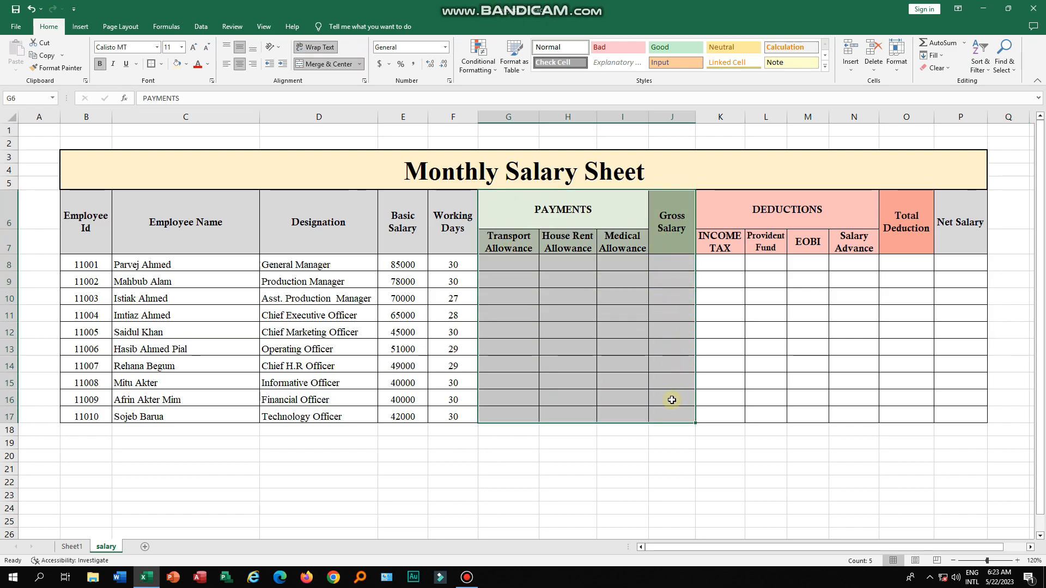
{"action": "left_click_drag", "start_coordinate": [754, 209], "coordinate": [907, 414]}
{"action": "left_click_drag", "start_coordinate": [966, 234], "coordinate": [978, 407]}
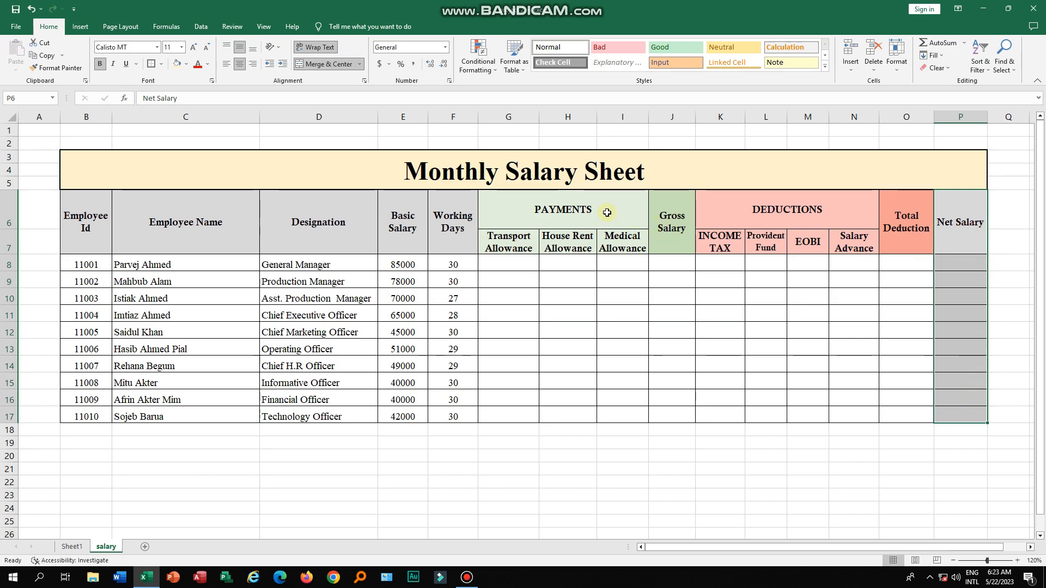
- Examine the Basic Salary, allowance and Gross Salary header cells one by one
{"action": "left_click", "coordinate": [409, 264]}
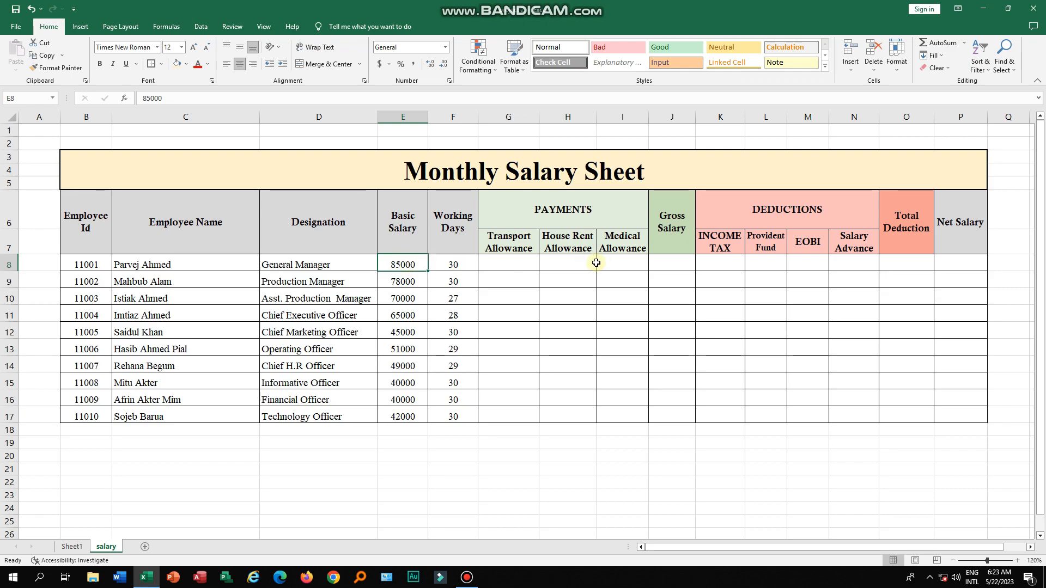
{"action": "left_click", "coordinate": [513, 243]}
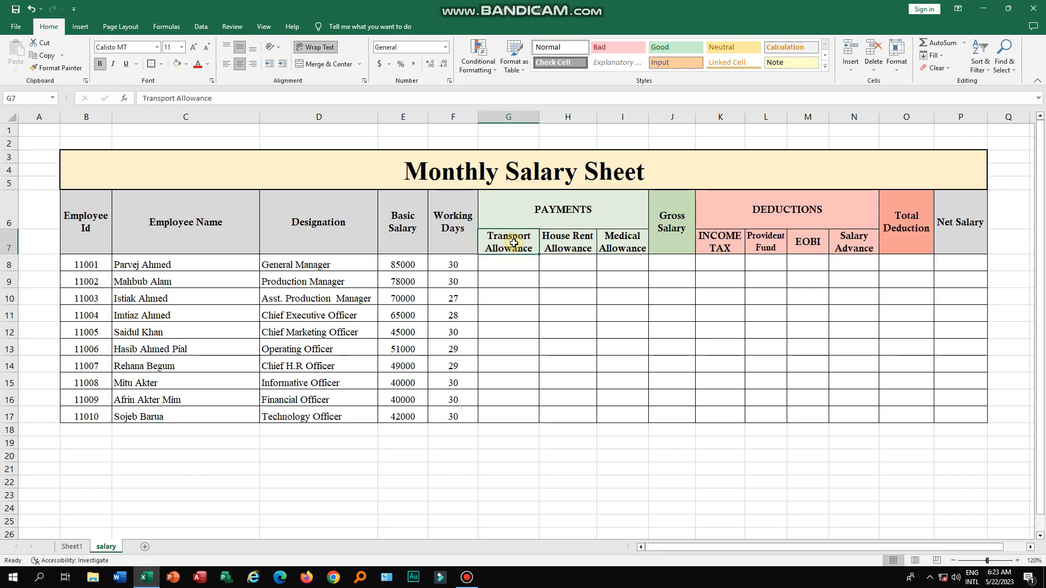
{"action": "left_click", "coordinate": [575, 240]}
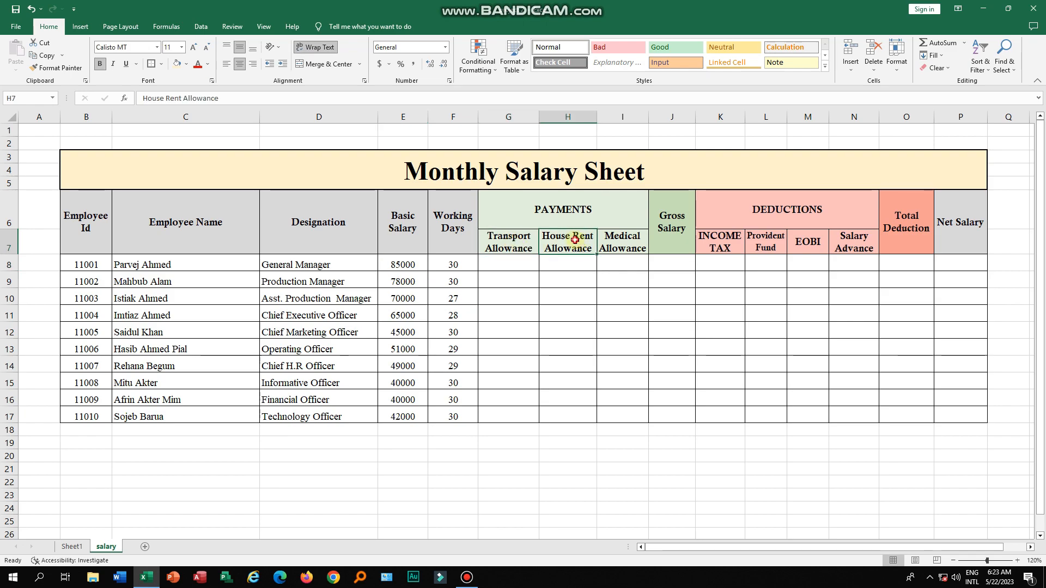
{"action": "left_click", "coordinate": [633, 244]}
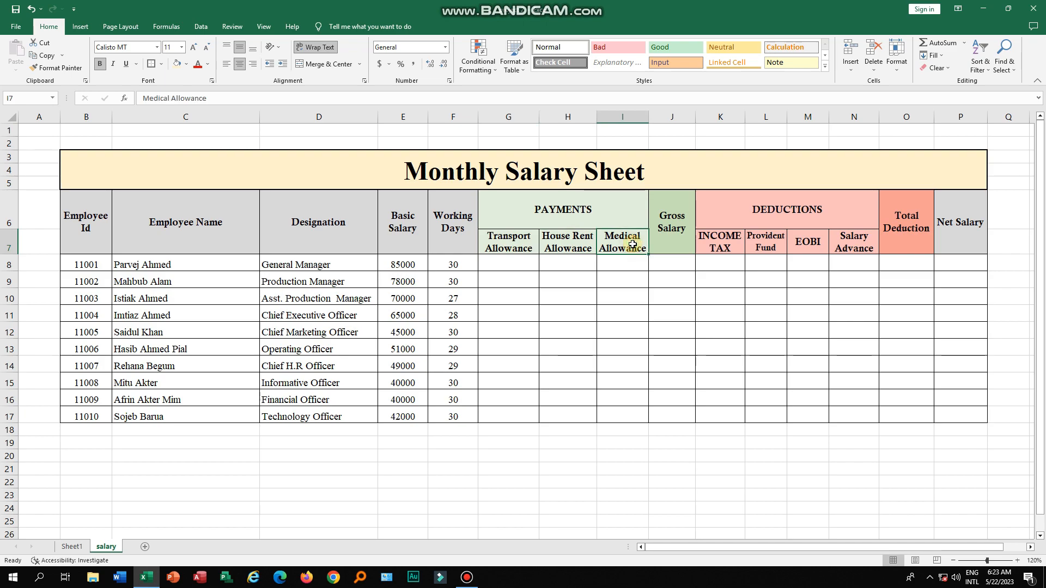
{"action": "left_click", "coordinate": [524, 243]}
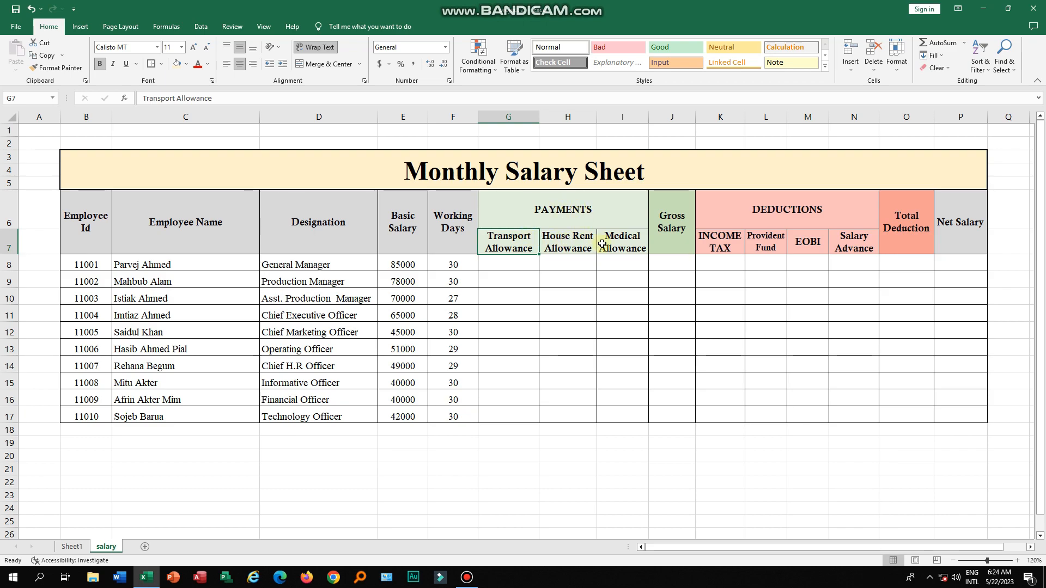
{"action": "left_click", "coordinate": [673, 227]}
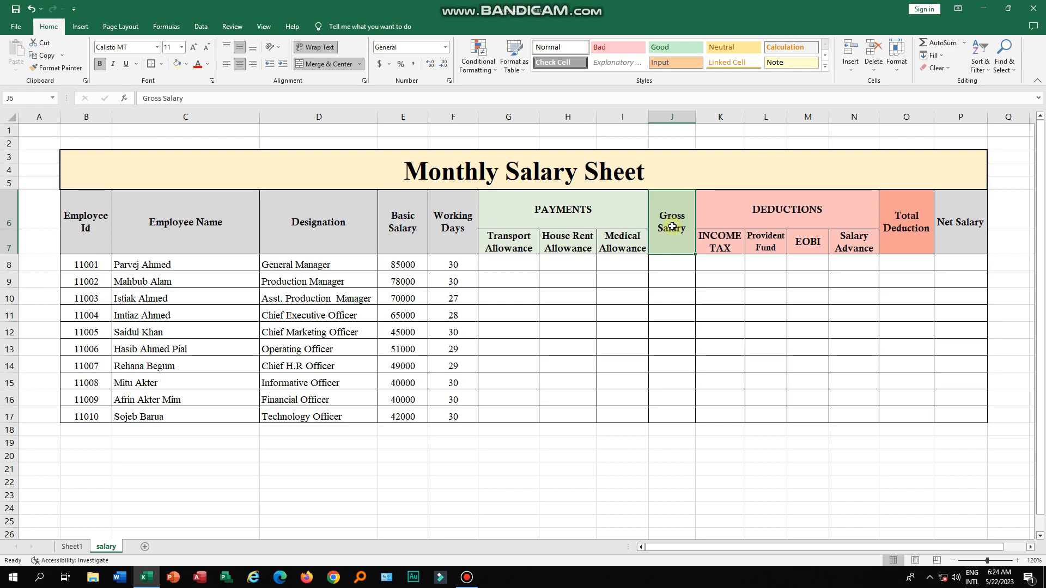
{"action": "left_click", "coordinate": [404, 251]}
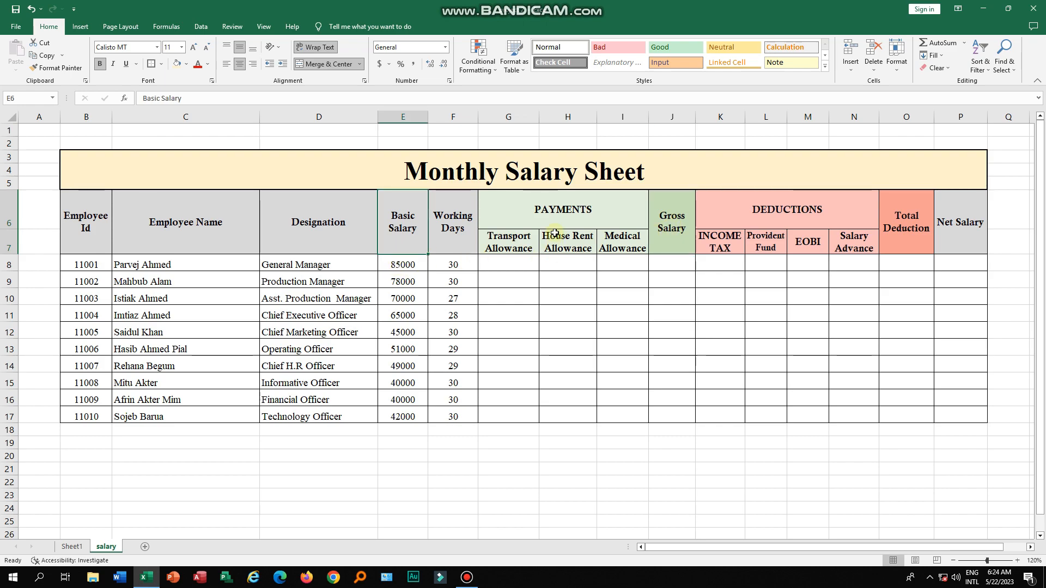
{"action": "left_click_drag", "start_coordinate": [521, 209], "coordinate": [616, 414]}
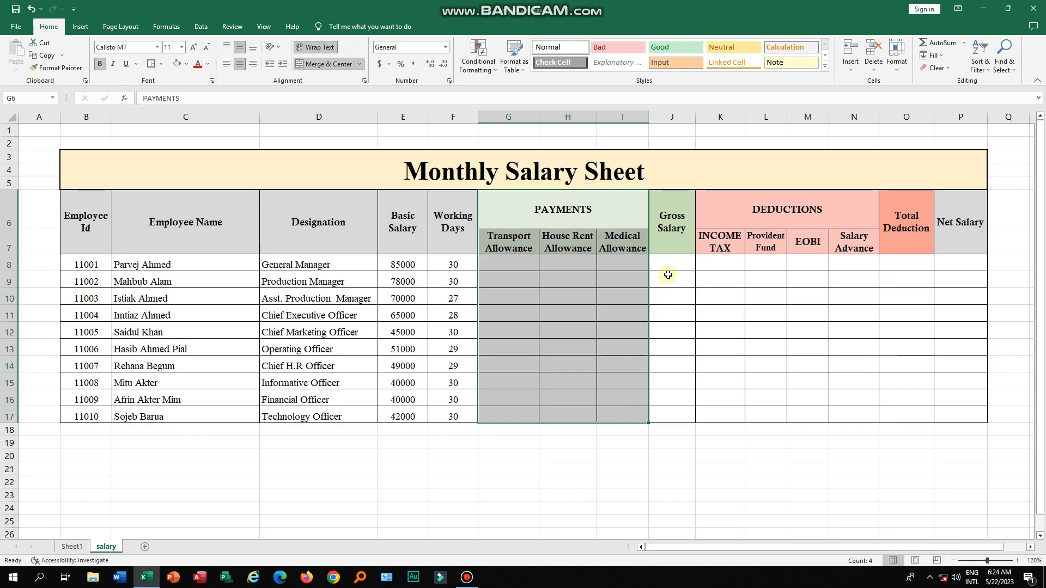
{"action": "left_click", "coordinate": [675, 236]}
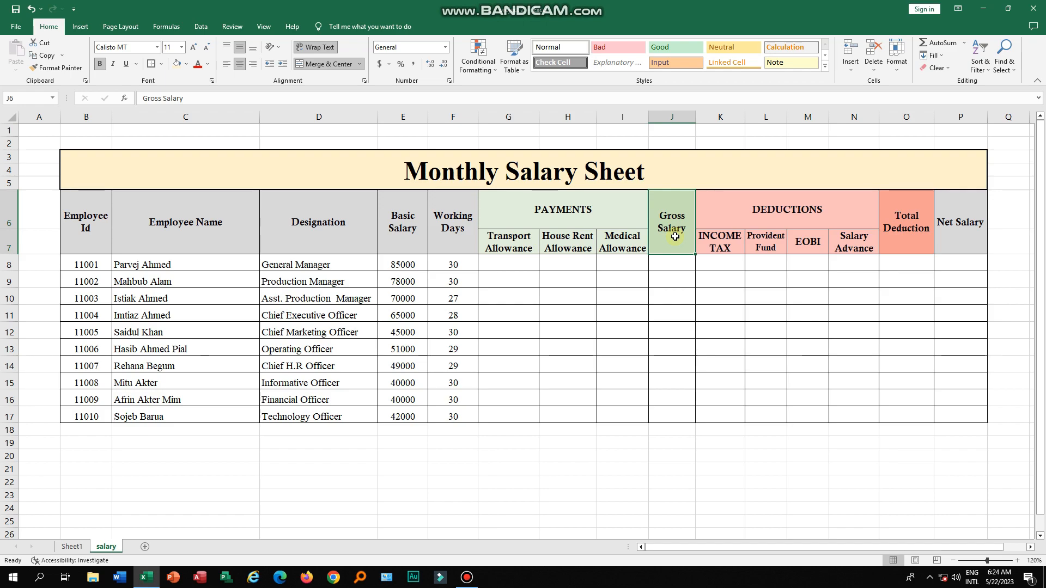
{"action": "left_click", "coordinate": [511, 246]}
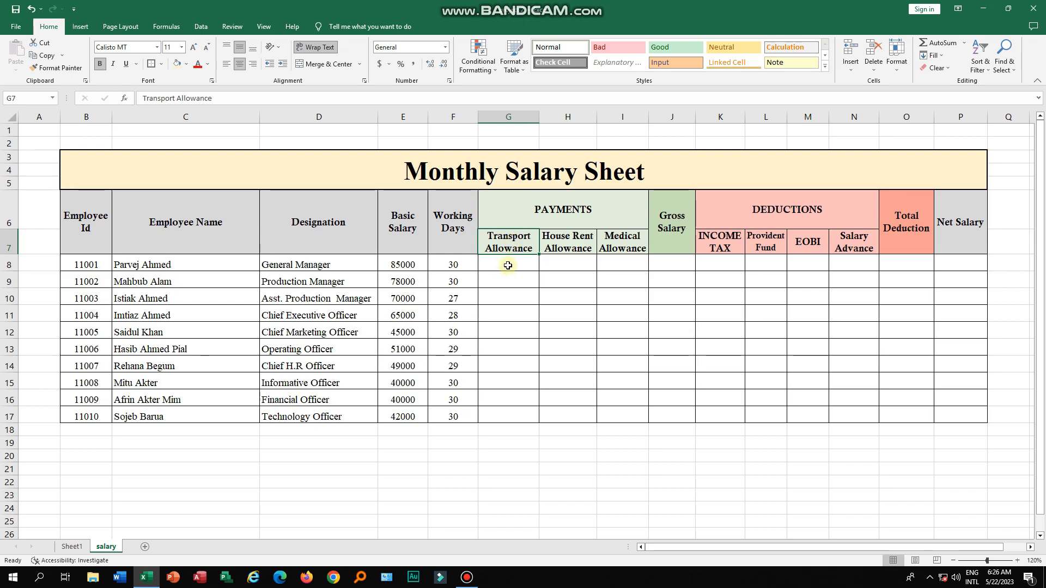
- Enter =IF(E8>=50000,E8*2.5%,E8*2%) in the first employee's Transport Allowance cell to calculate the transport allowance
{"action": "left_click", "coordinate": [508, 266]}
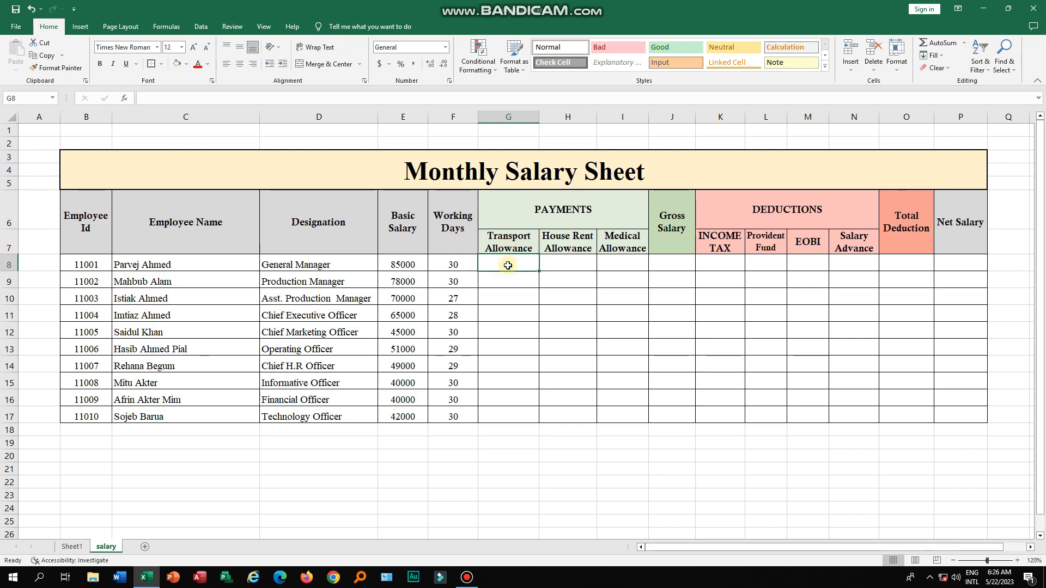
{"action": "type", "text": "=if"}
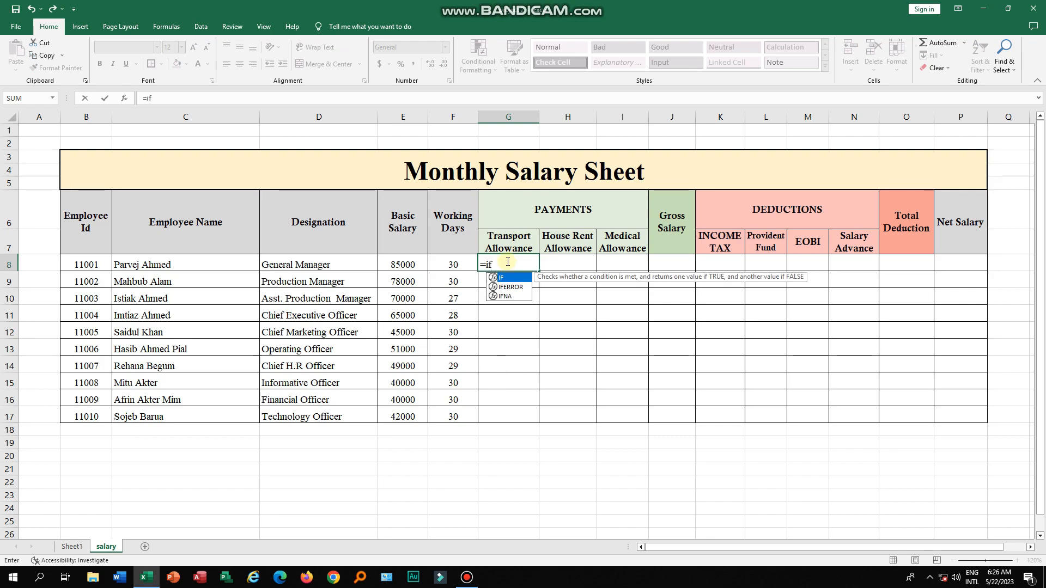
{"action": "type", "text": "("}
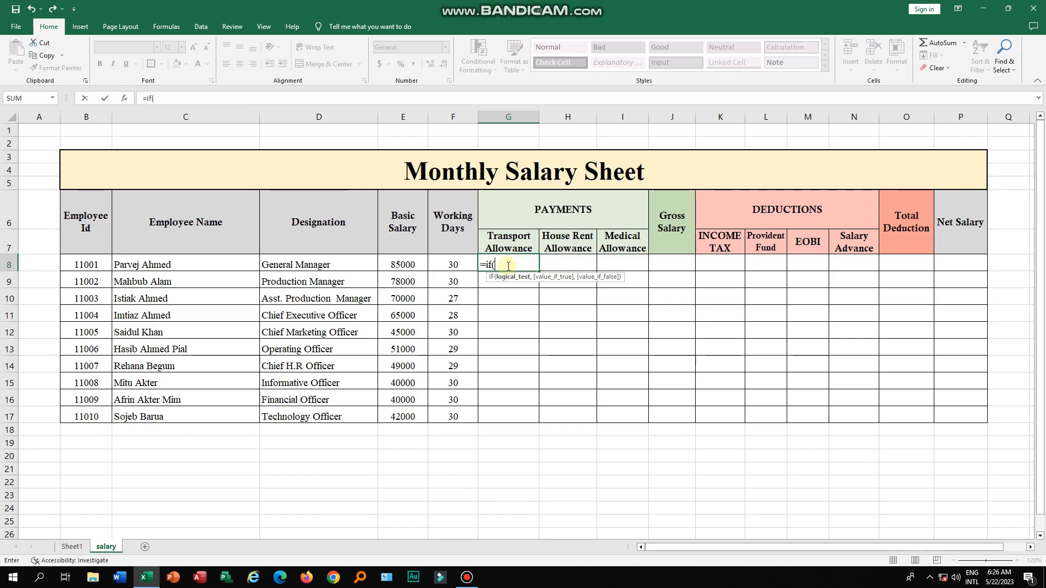
{"action": "left_click", "coordinate": [405, 263]}
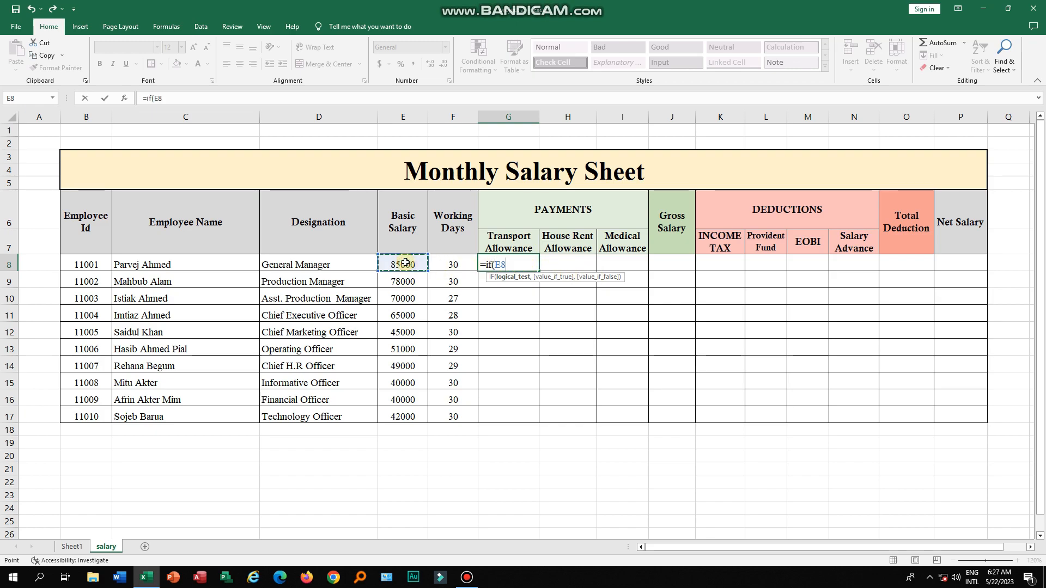
{"action": "type", "text": ">"}
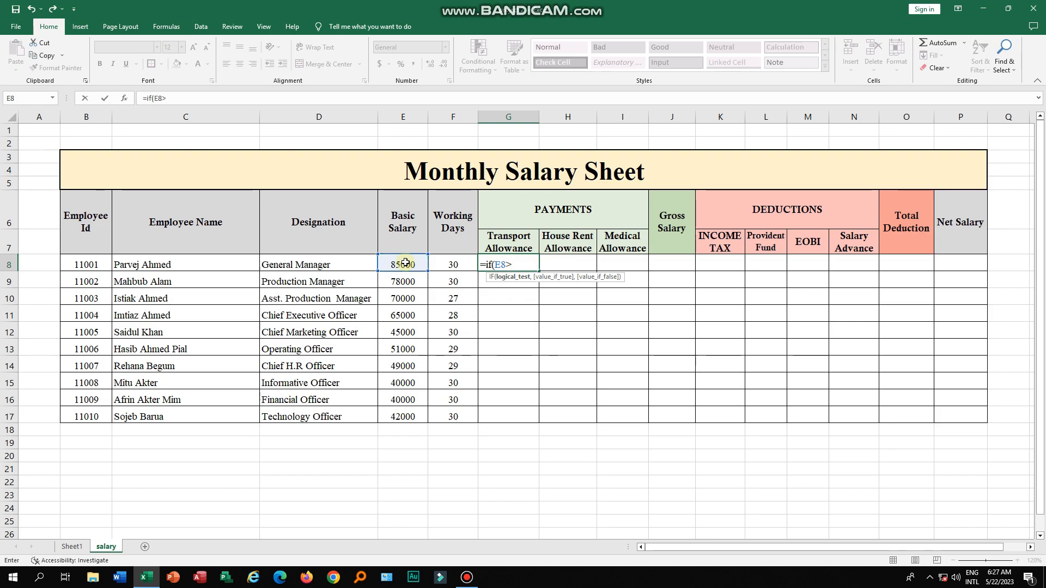
{"action": "type", "text": "=50000"}
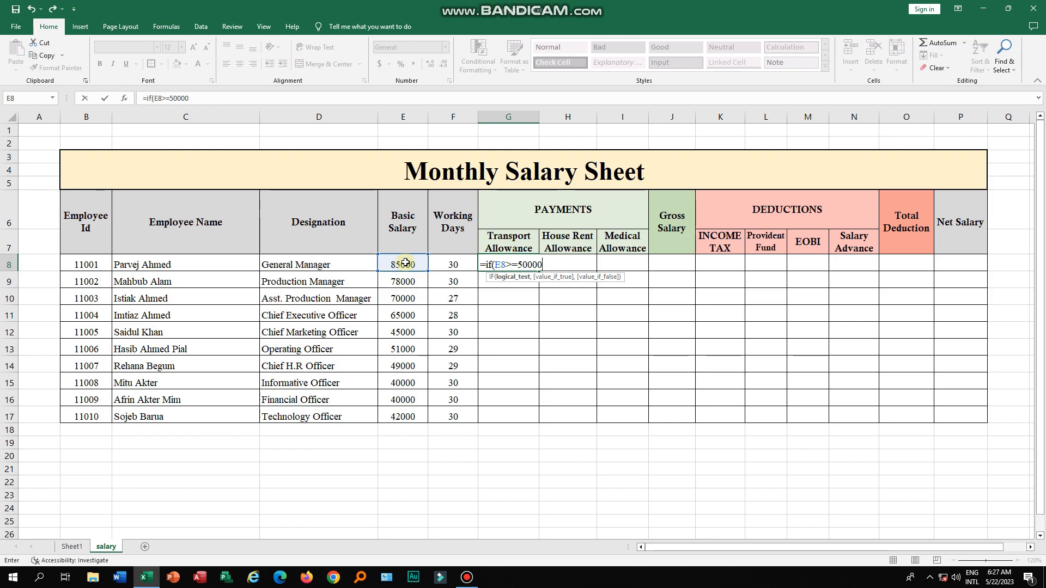
{"action": "type", "text": ","}
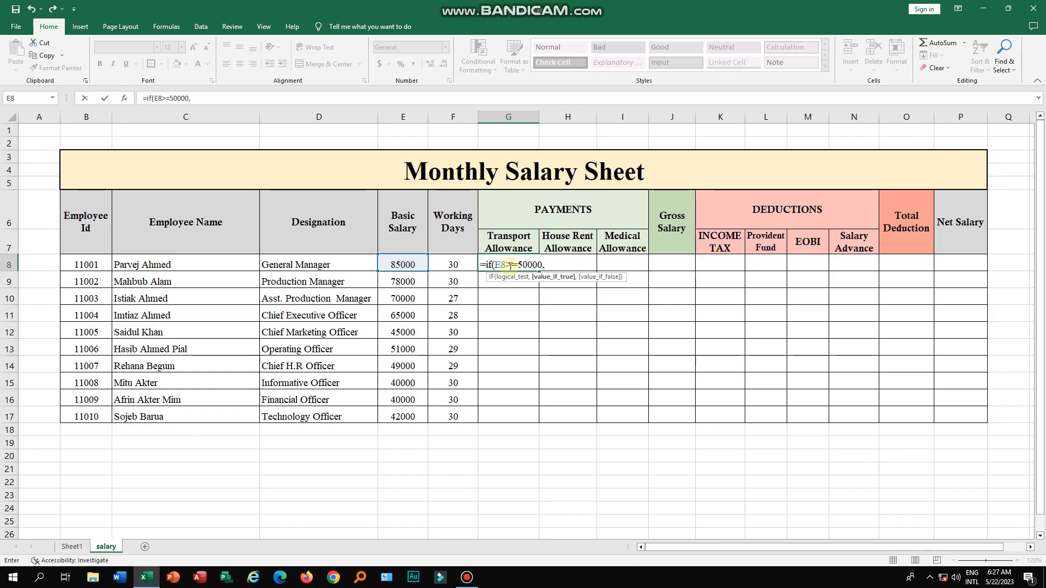
{"action": "left_click", "coordinate": [410, 264]}
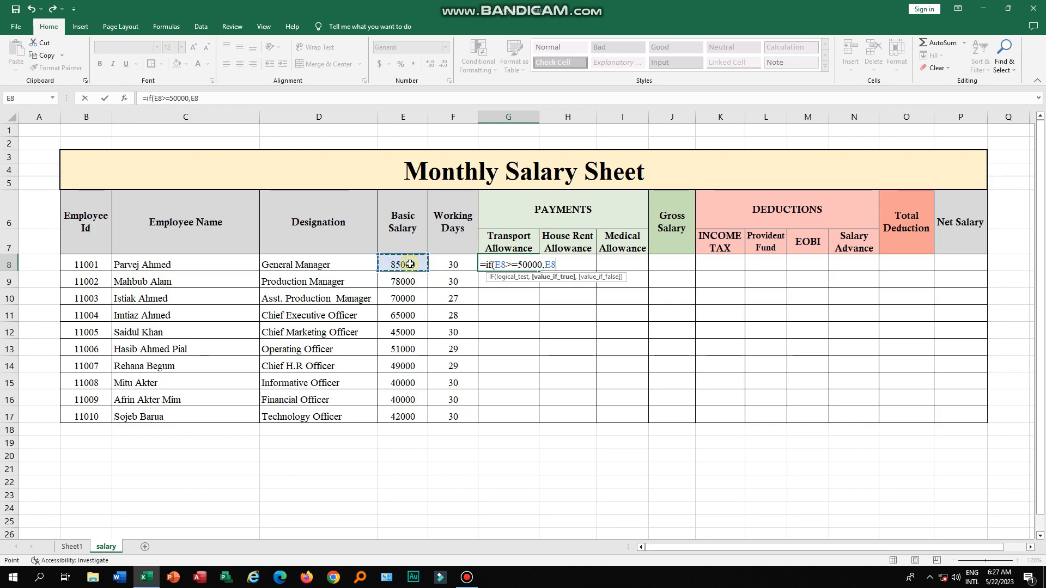
{"action": "type", "text": "*2.5%"}
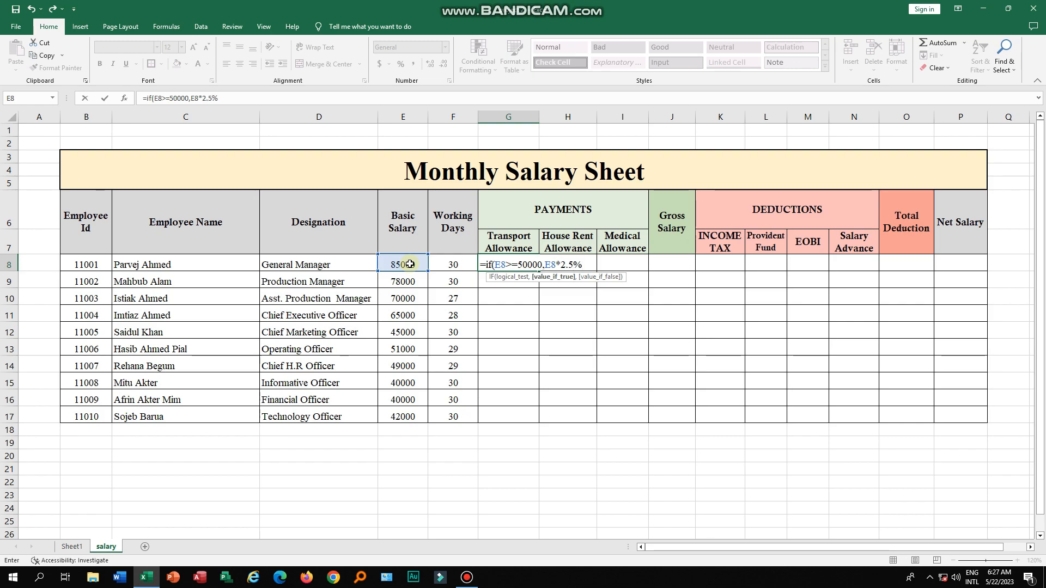
{"action": "type", "text": ","}
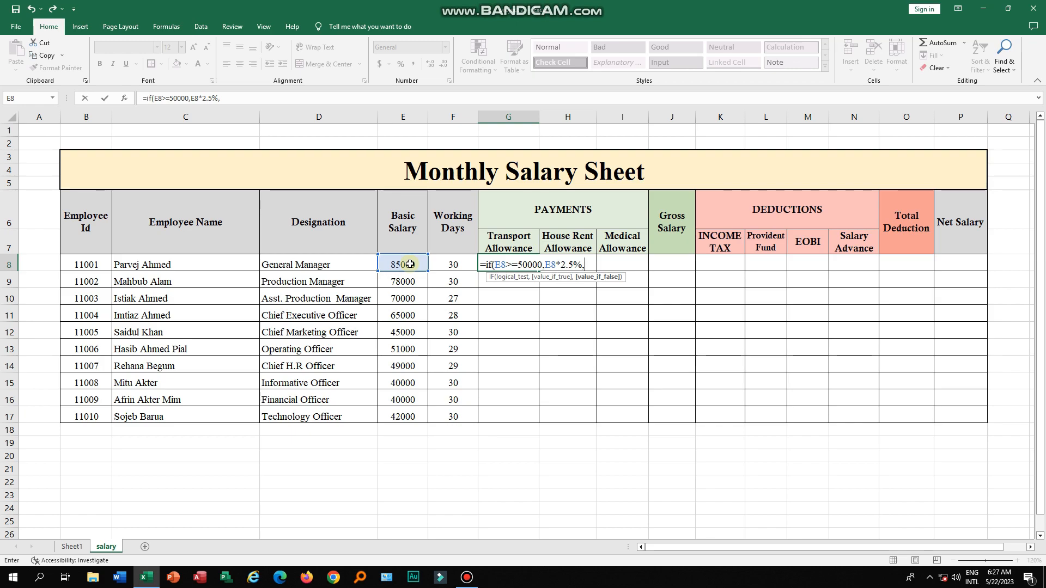
{"action": "left_click", "coordinate": [410, 264]}
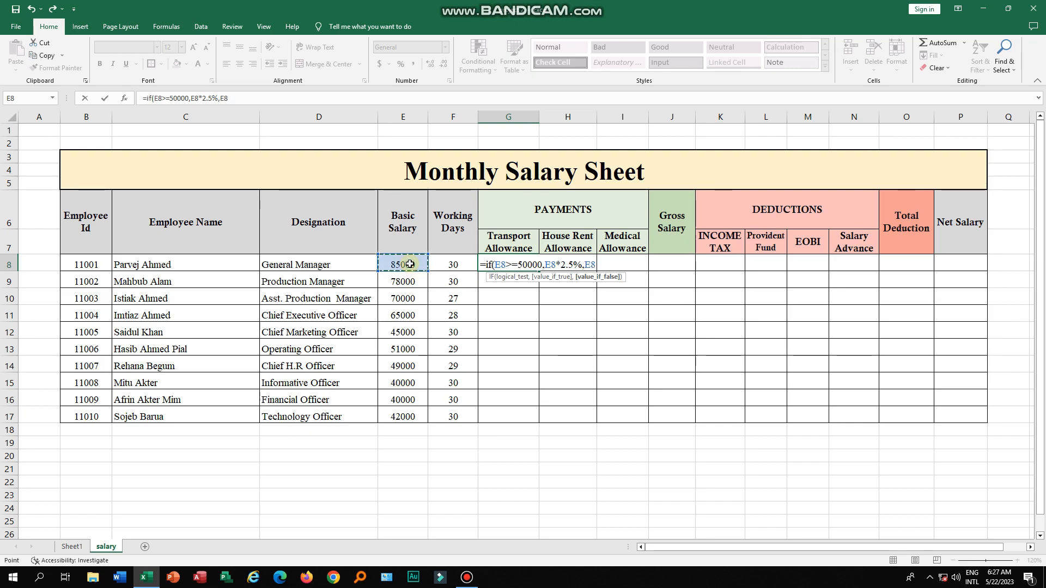
{"action": "type", "text": "*2%"}
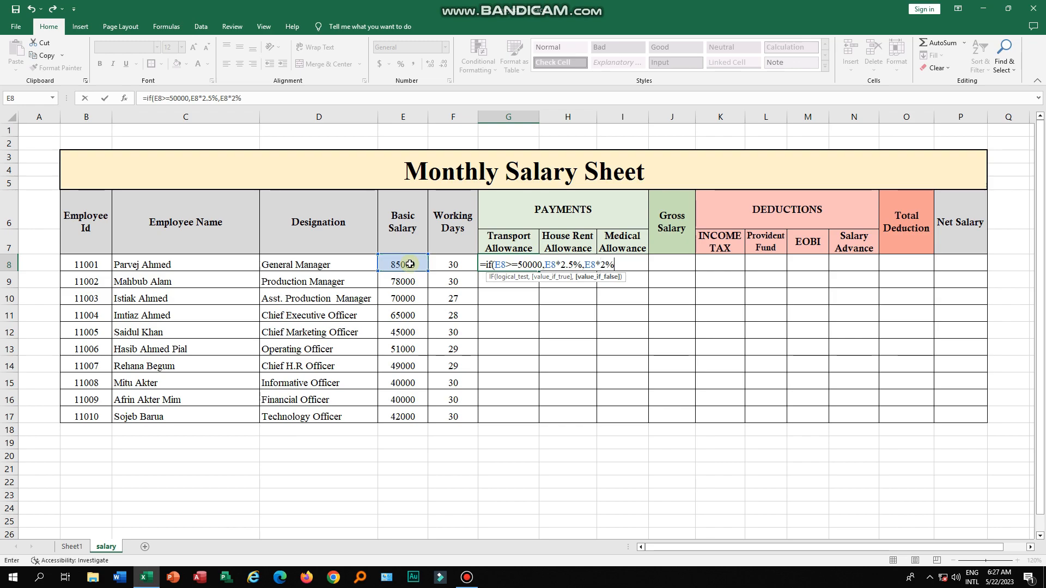
{"action": "type", "text": ")"}
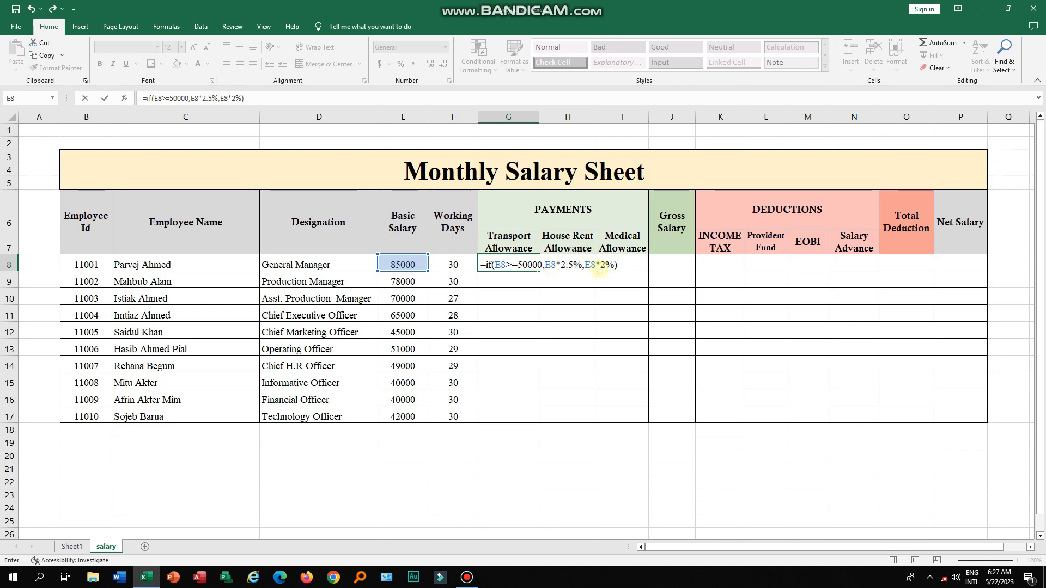
{"action": "key", "text": "Return"}
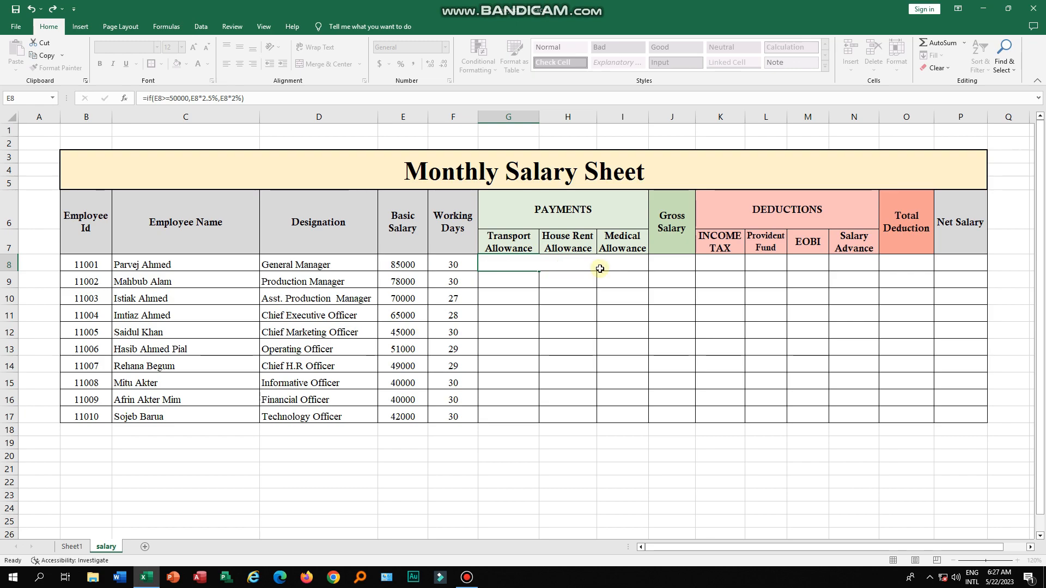
{"action": "left_click", "coordinate": [527, 266]}
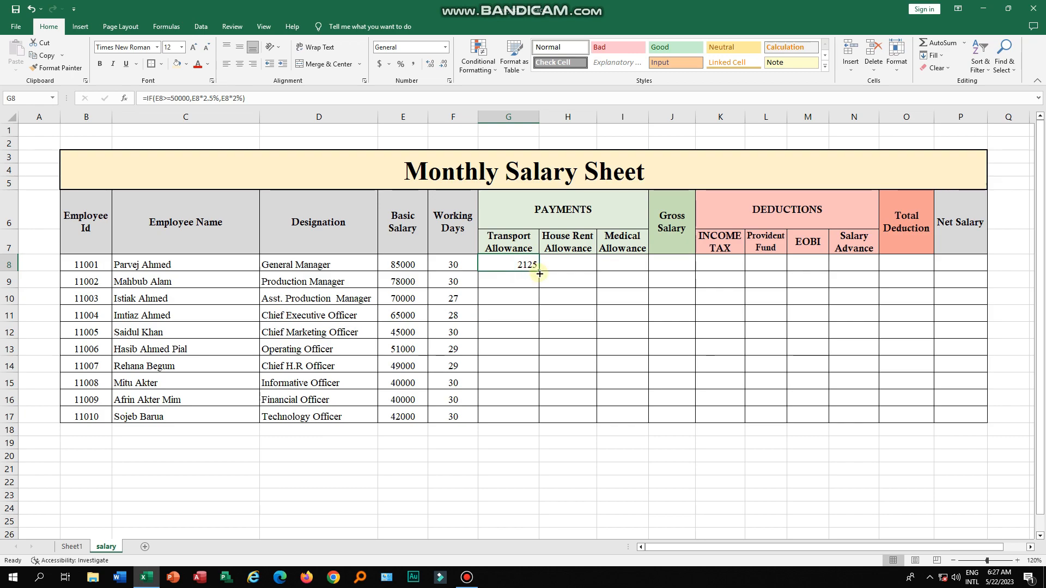
- Fill the transport allowance formula down through all employee rows to row 17
{"action": "left_click_drag", "start_coordinate": [539, 272], "coordinate": [532, 416]}
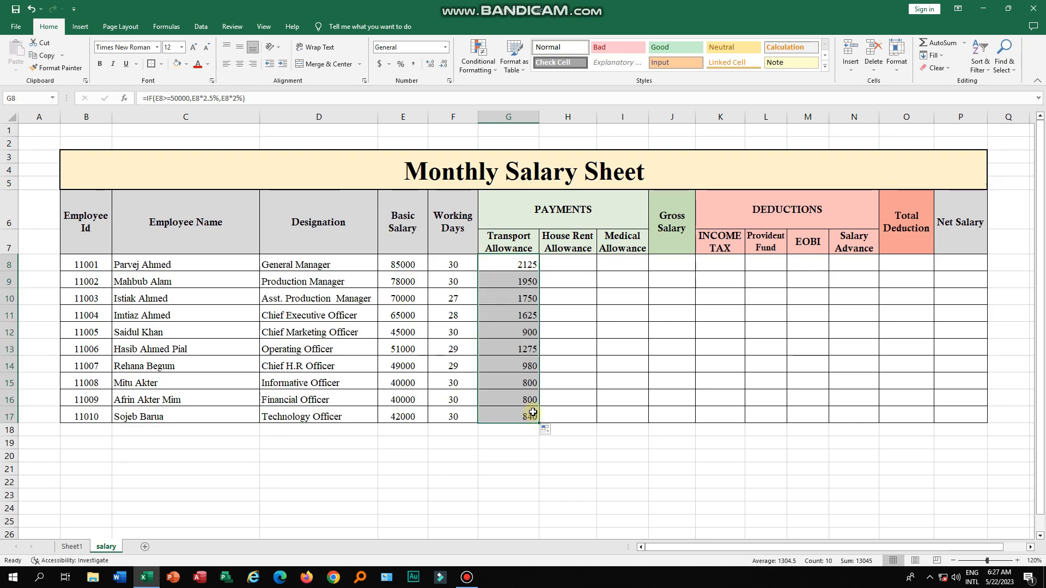
{"action": "key", "text": "ctrl+z"}
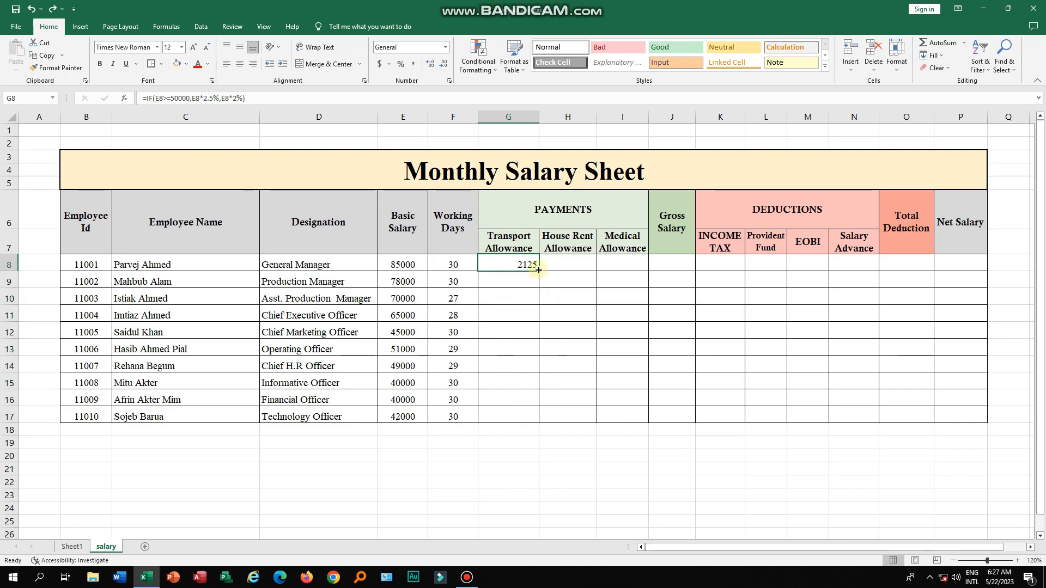
{"action": "double_click", "coordinate": [538, 269]}
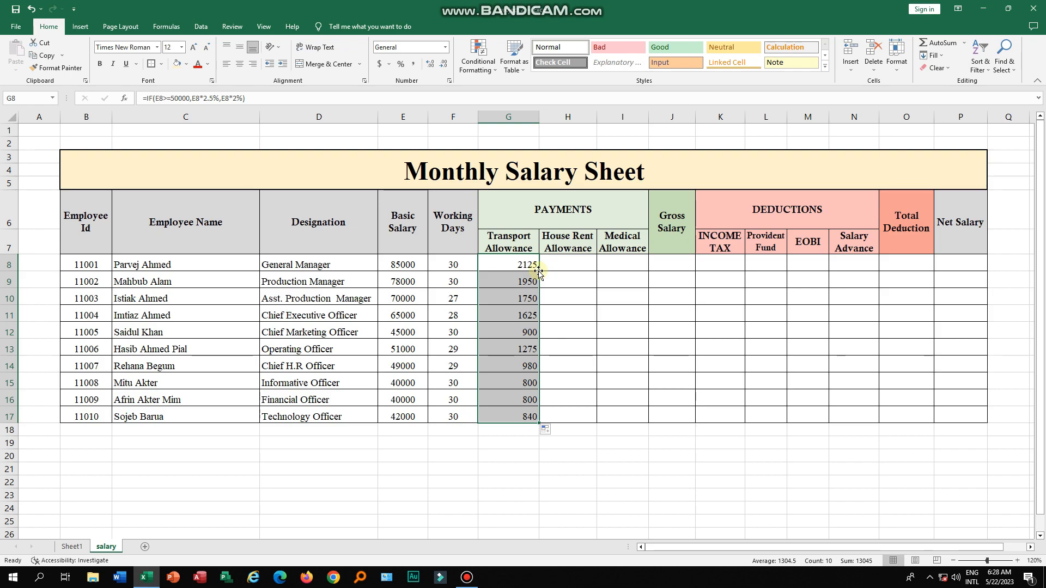
- Enter =IF(E8>=50000,E8*5%,E8*4%) in the first House Rent Allowance cell and fill it down for all employees
{"action": "left_click", "coordinate": [578, 264]}
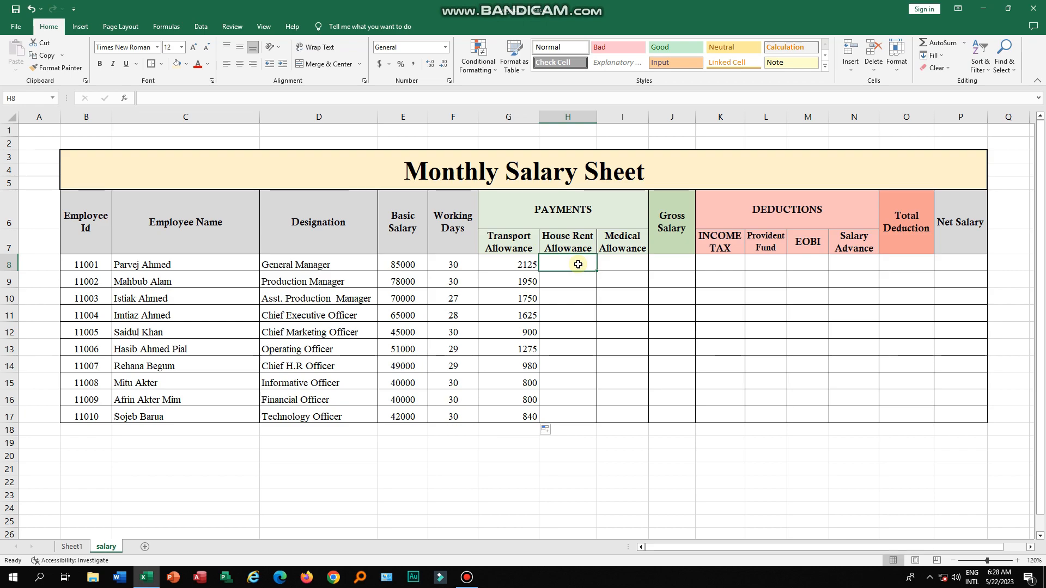
{"action": "type", "text": "=if"}
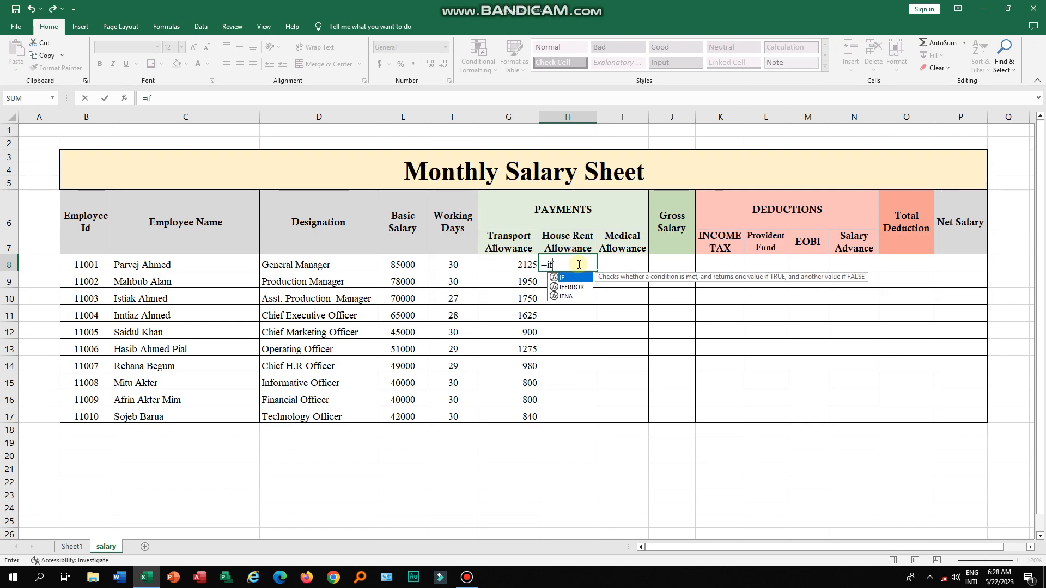
{"action": "type", "text": "("}
{"action": "left_click", "coordinate": [417, 264]}
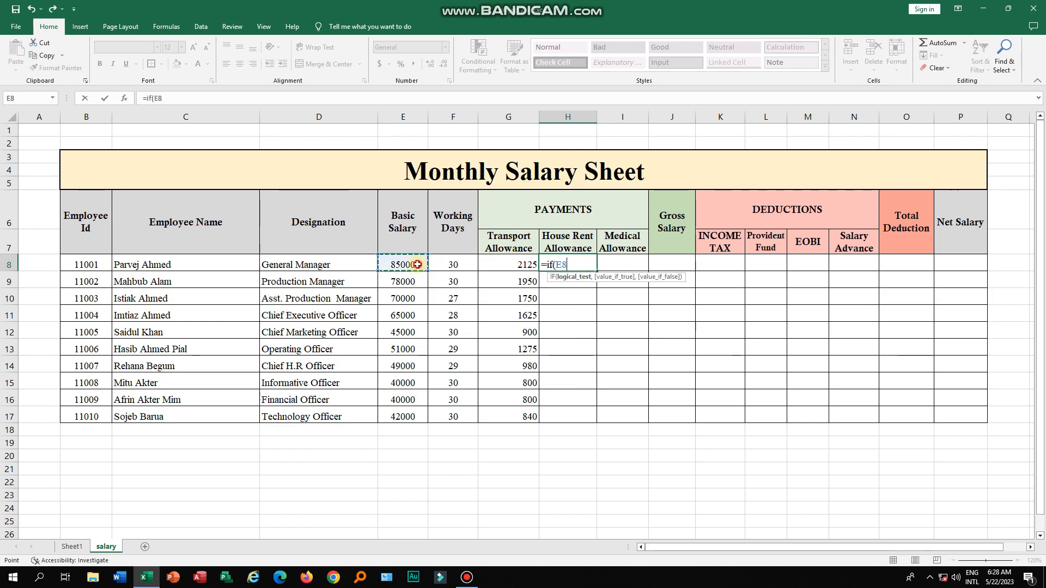
{"action": "type", "text": ">=50000"}
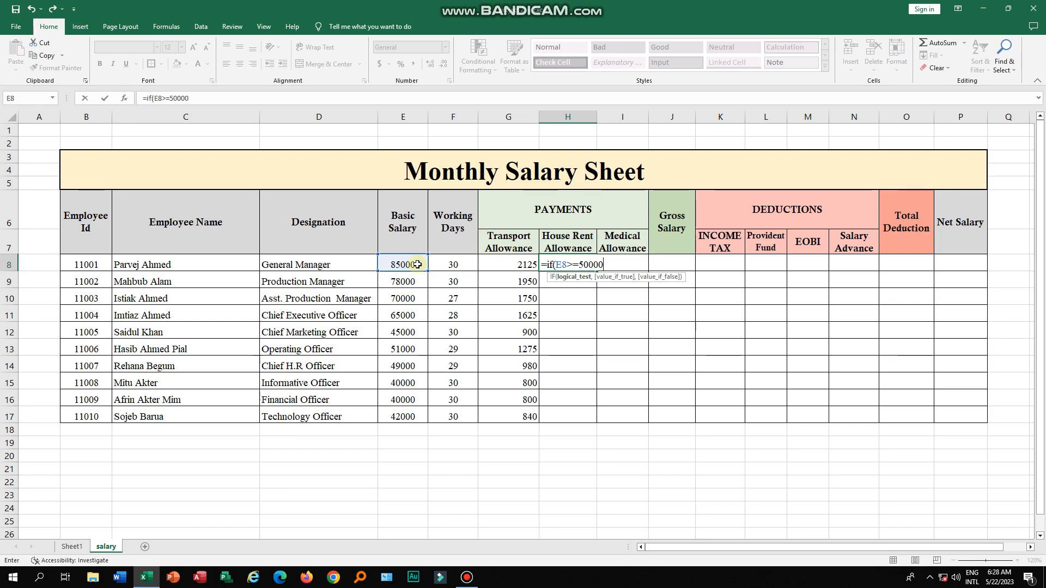
{"action": "type", "text": ","}
{"action": "left_click", "coordinate": [417, 264]}
{"action": "type", "text": "*5%,"}
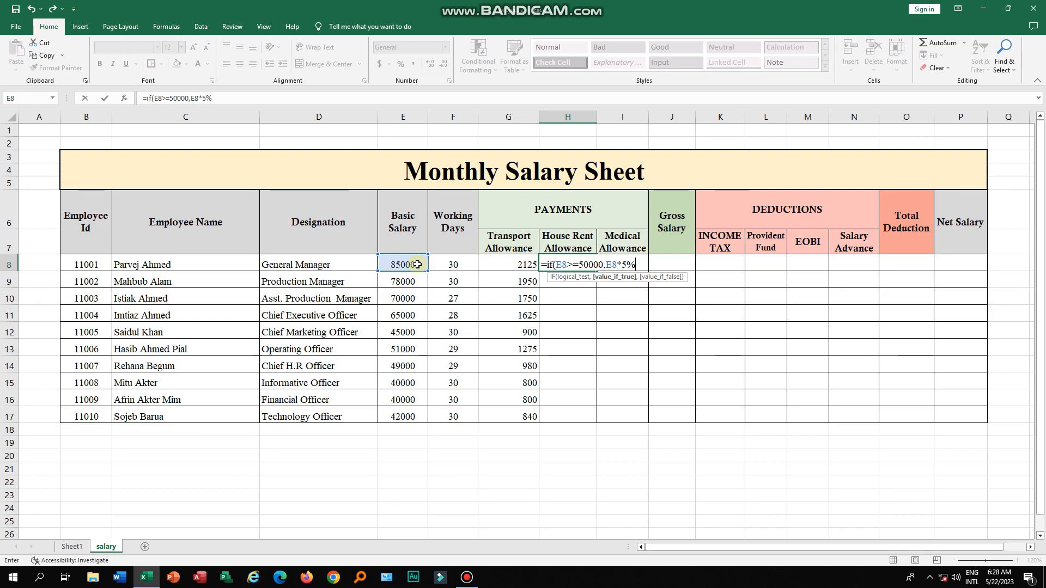
{"action": "left_click", "coordinate": [402, 263]}
{"action": "type", "text": "*4%"}
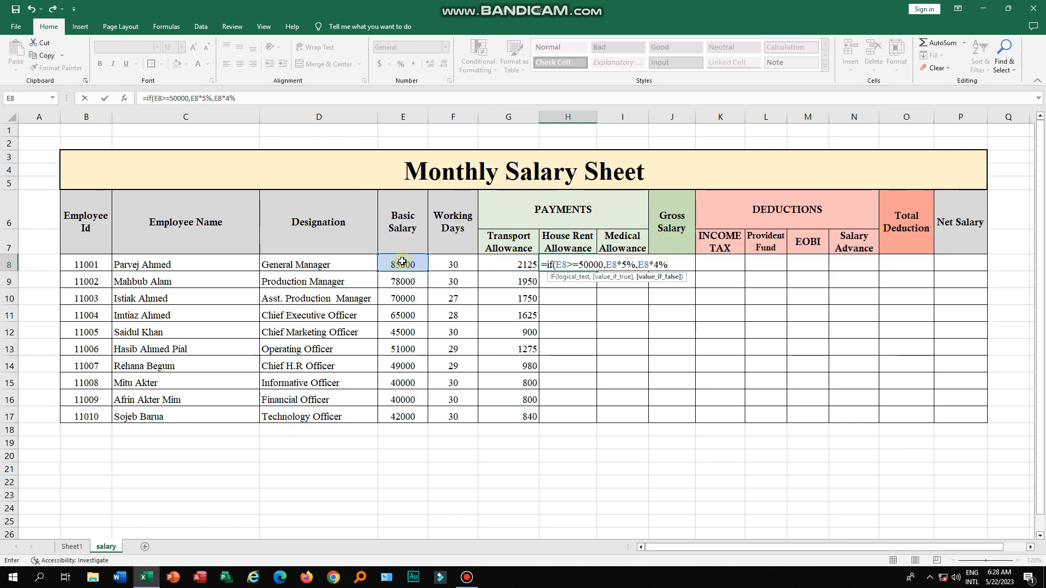
{"action": "type", "text": ")"}
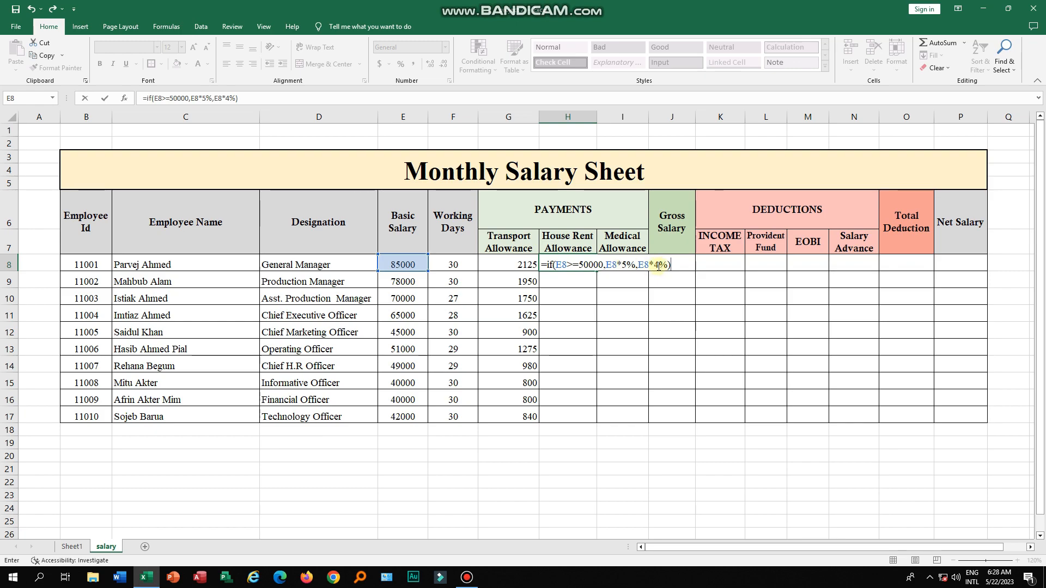
{"action": "key", "text": "Return"}
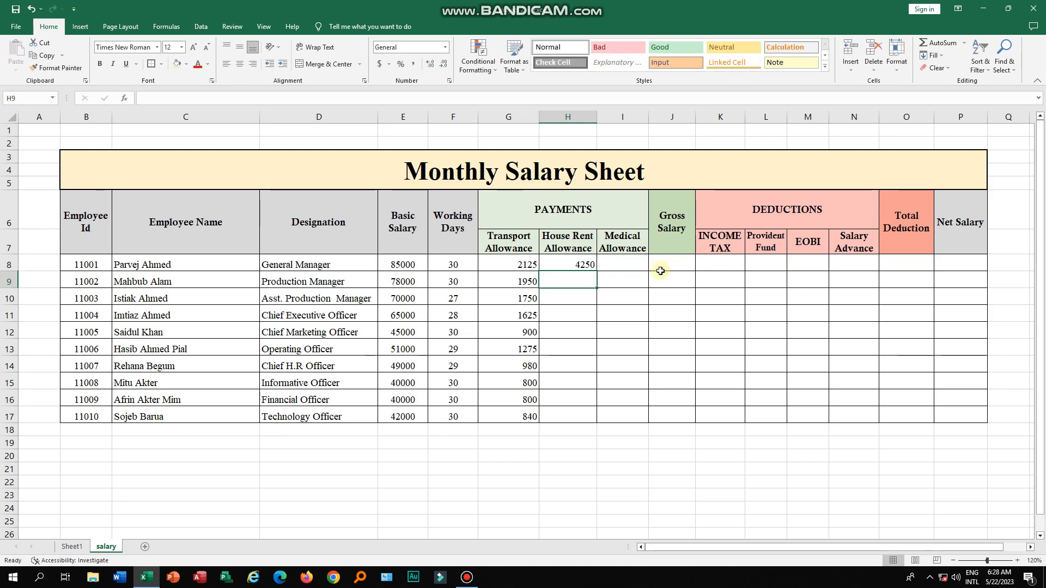
{"action": "left_click", "coordinate": [594, 266]}
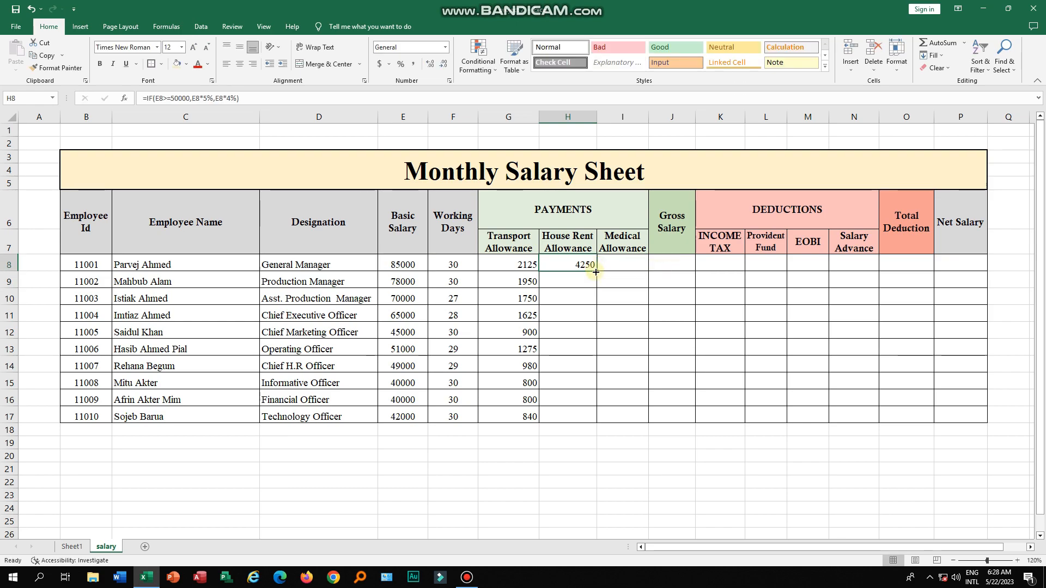
{"action": "double_click", "coordinate": [595, 272]}
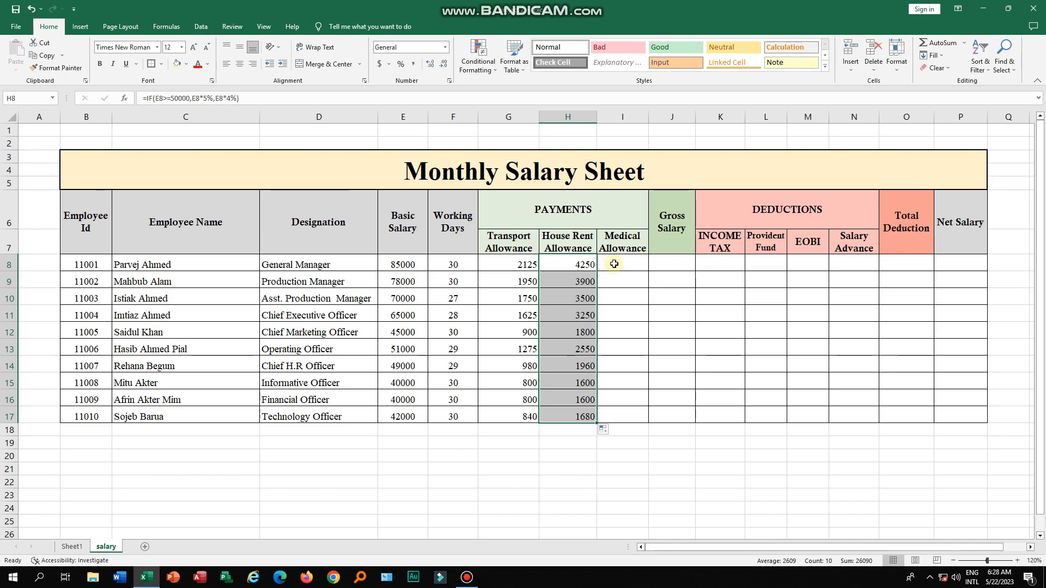
- Enter =IF(E8>=50000,E8*3%,E8*2.5%) in the first Medical Allowance cell and fill it down for all employees
{"action": "left_click", "coordinate": [614, 264]}
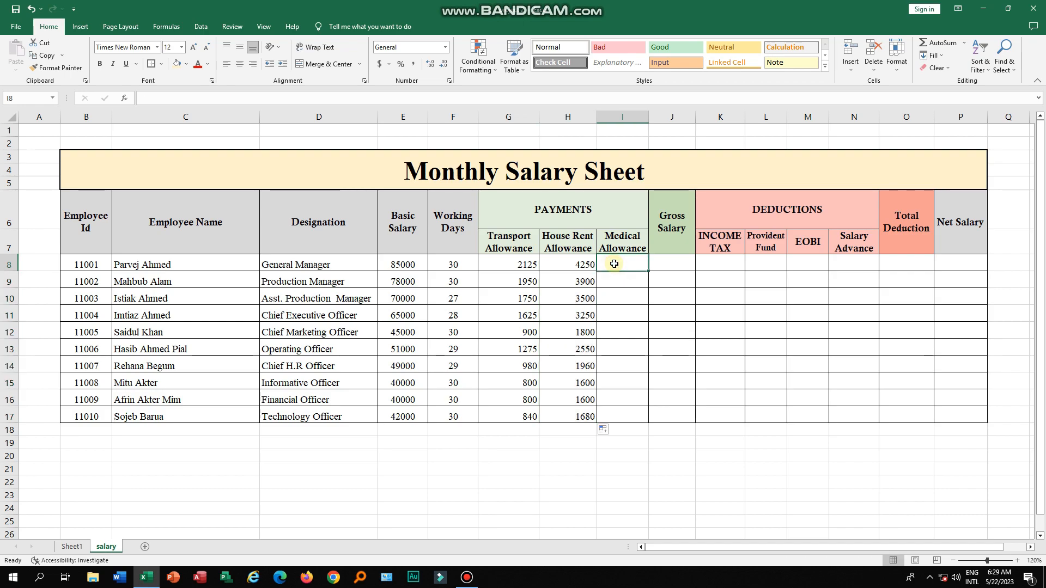
{"action": "type", "text": "=i"}
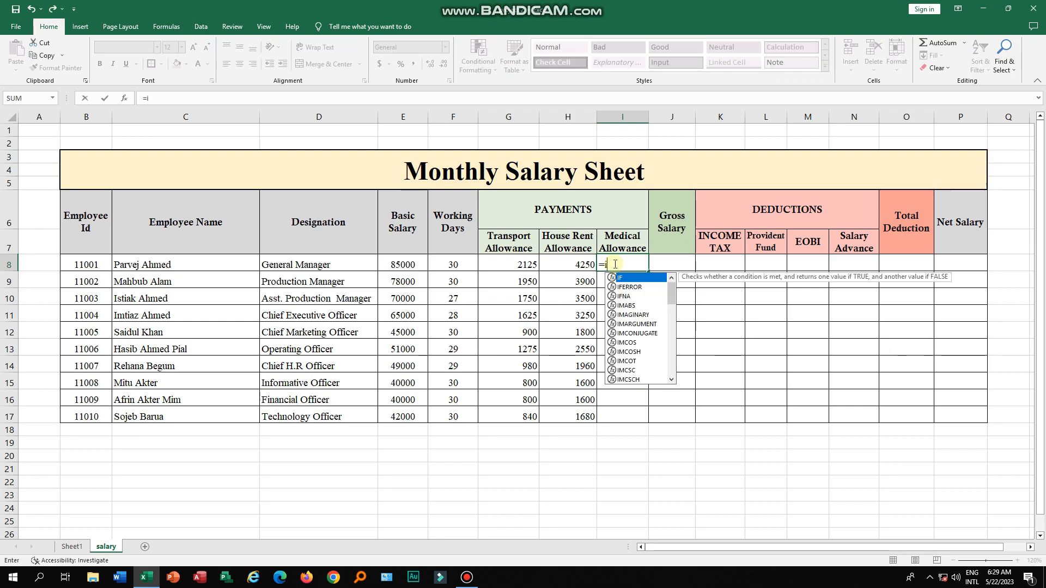
{"action": "type", "text": "f("}
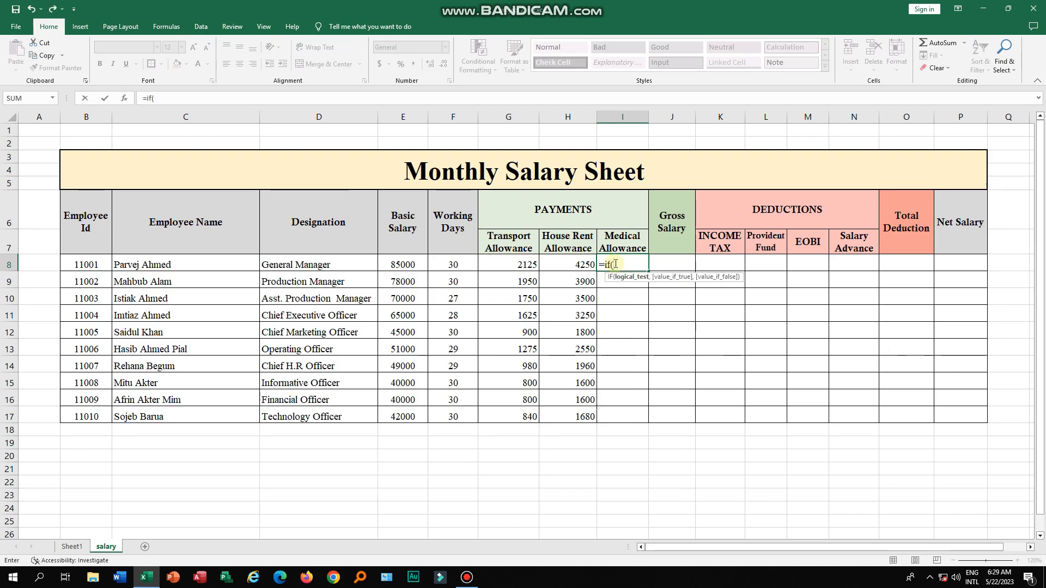
{"action": "left_click", "coordinate": [415, 264]}
{"action": "type", "text": ">=50000,"}
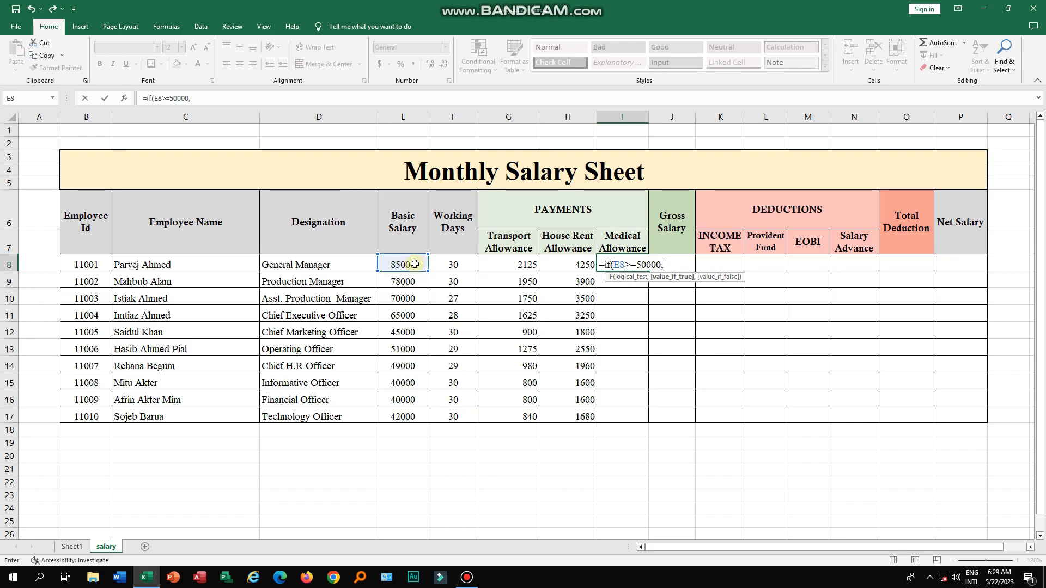
{"action": "left_click", "coordinate": [414, 264]}
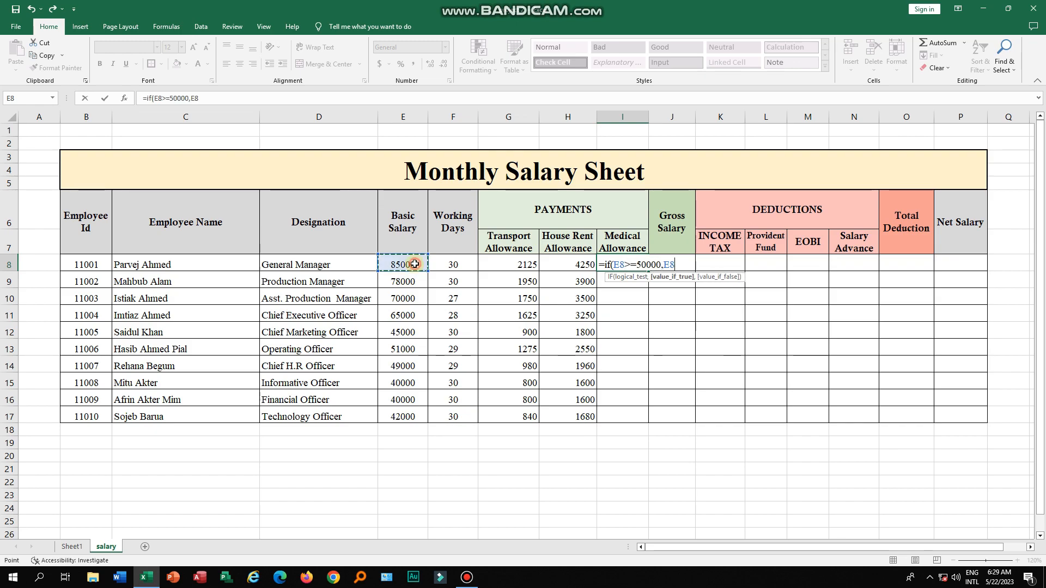
{"action": "type", "text": "*"}
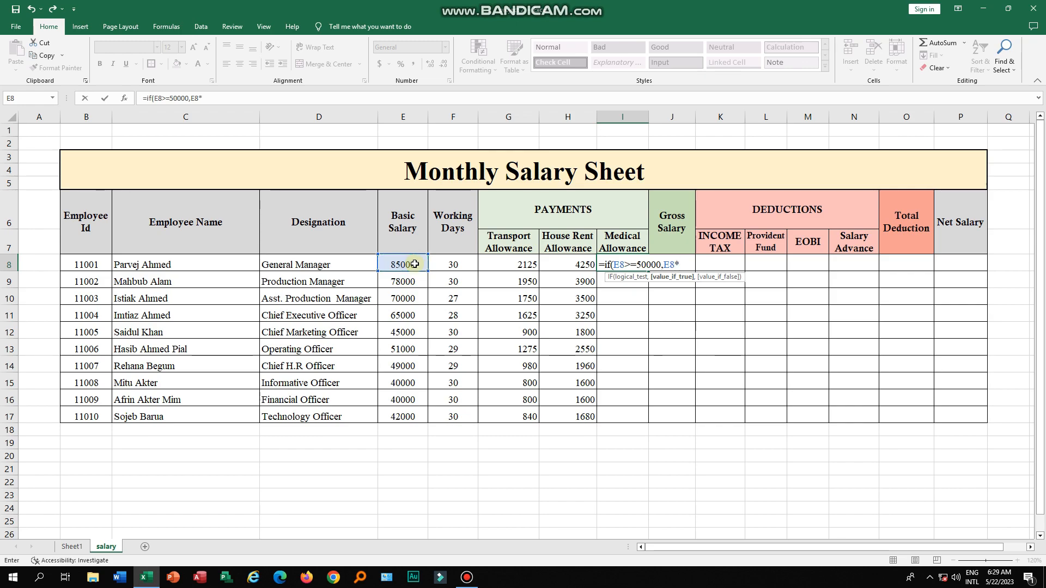
{"action": "type", "text": "3%,"}
{"action": "left_click", "coordinate": [415, 264]}
{"action": "type", "text": "*2.5%"}
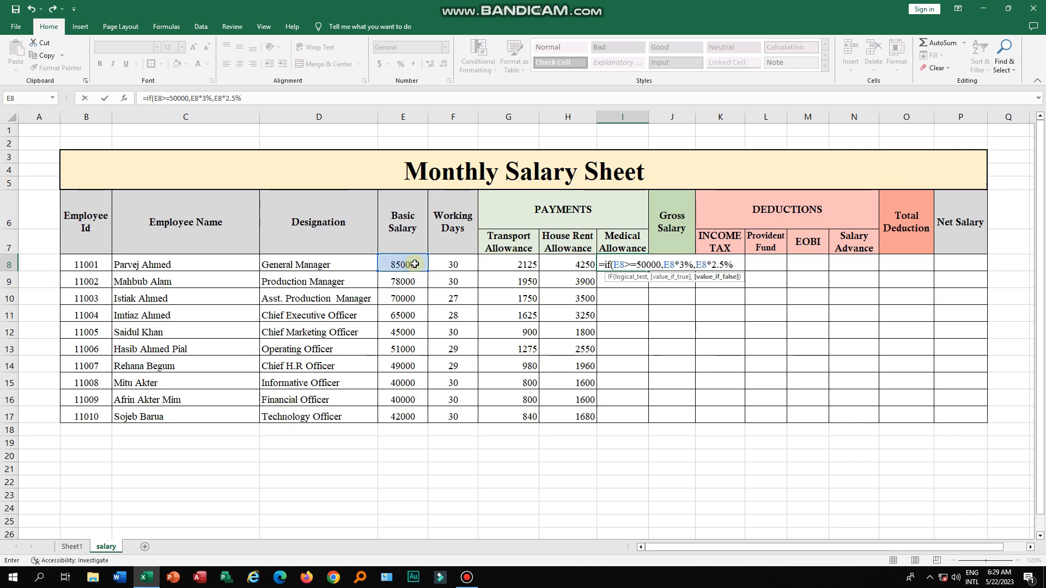
{"action": "type", "text": ")"}
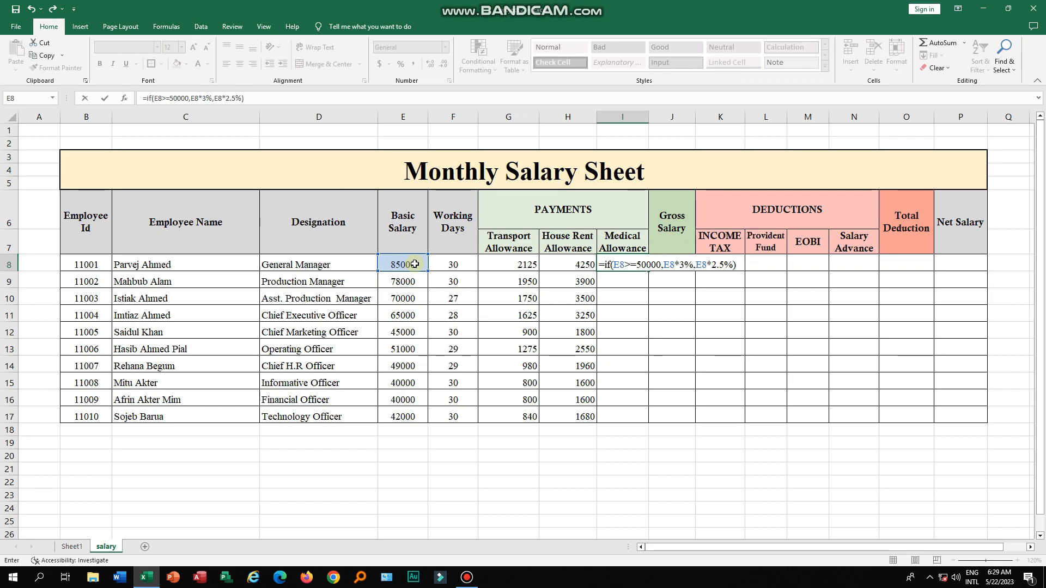
{"action": "key", "text": "Return"}
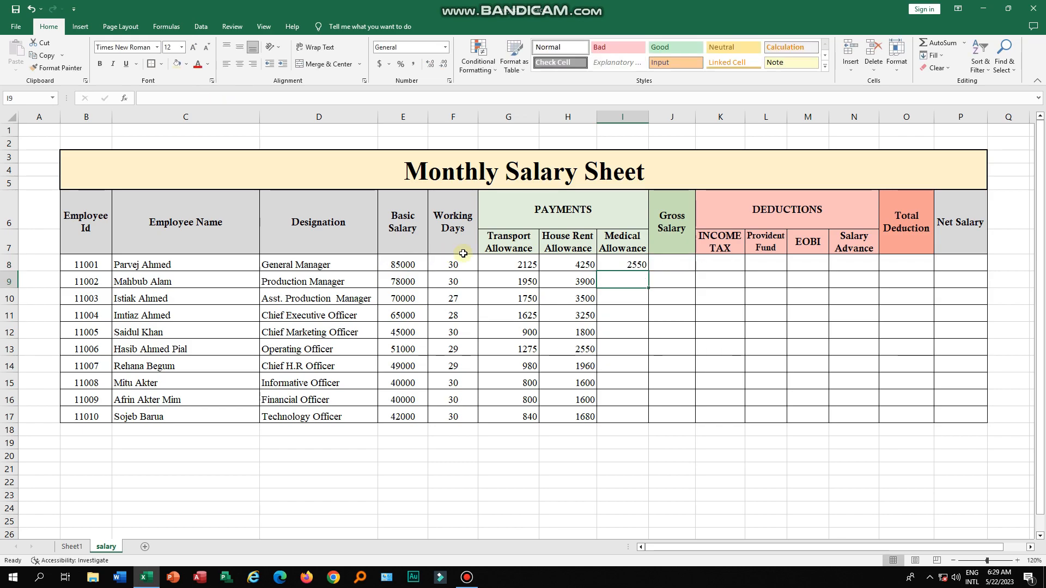
{"action": "left_click", "coordinate": [628, 264]}
{"action": "double_click", "coordinate": [648, 271]}
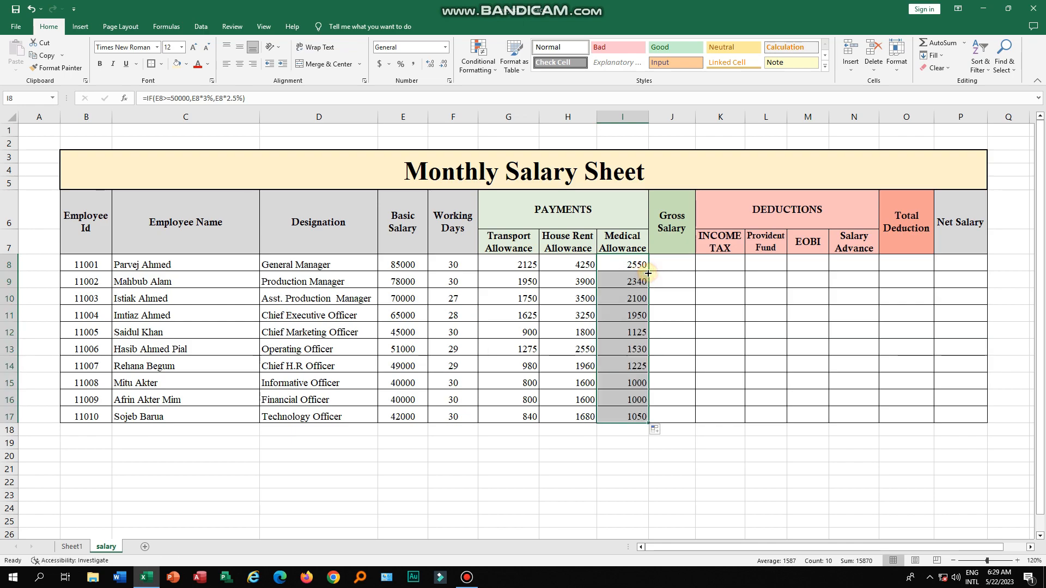
- Enter =SUM(G8:I8)+E8/30*F8 in the first employee's Gross Salary cell
{"action": "left_click", "coordinate": [660, 264]}
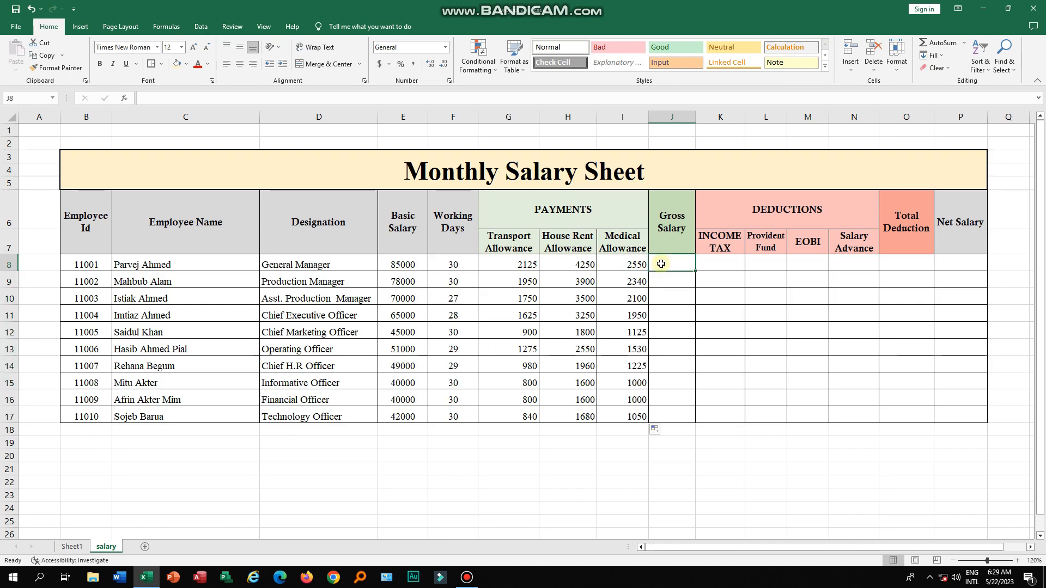
{"action": "type", "text": "="}
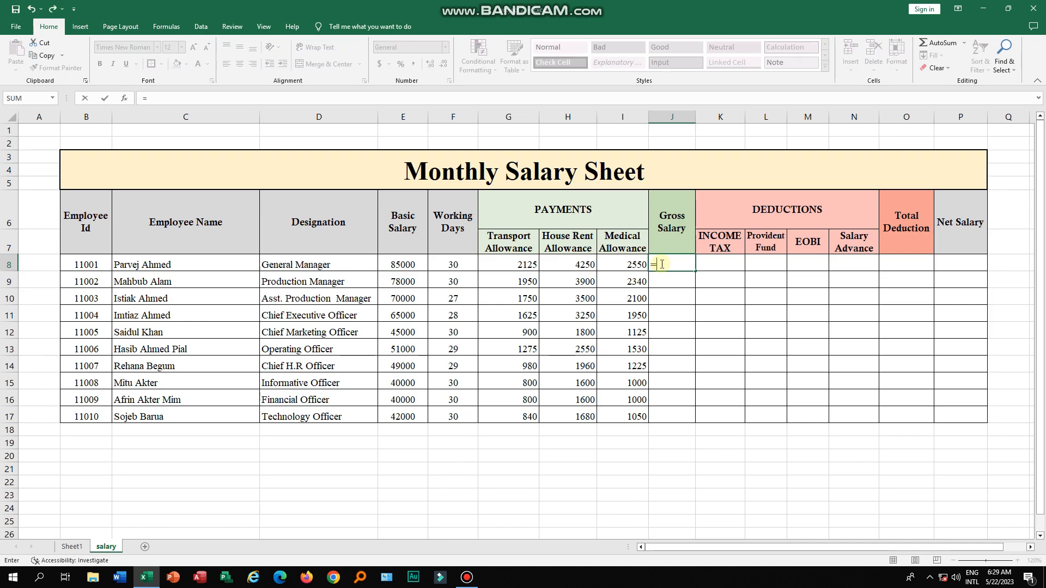
{"action": "type", "text": "sum("}
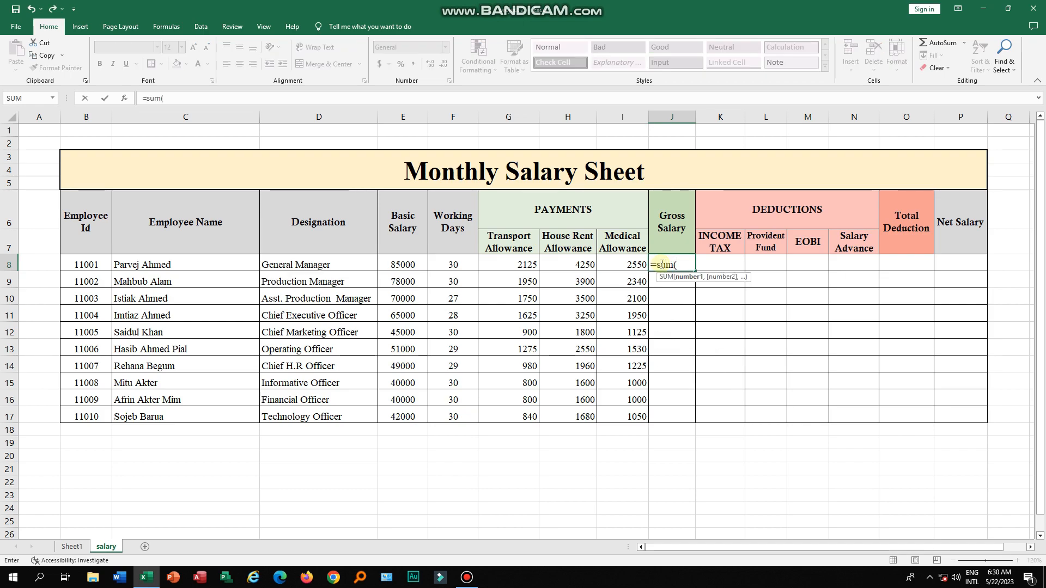
{"action": "left_click_drag", "start_coordinate": [508, 265], "coordinate": [621, 266]}
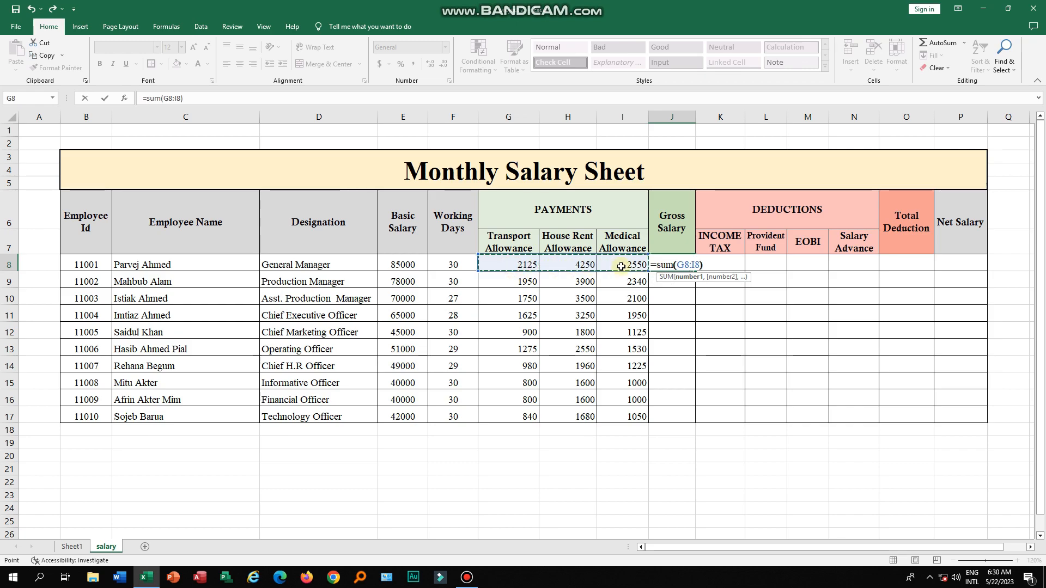
{"action": "type", "text": ")+"}
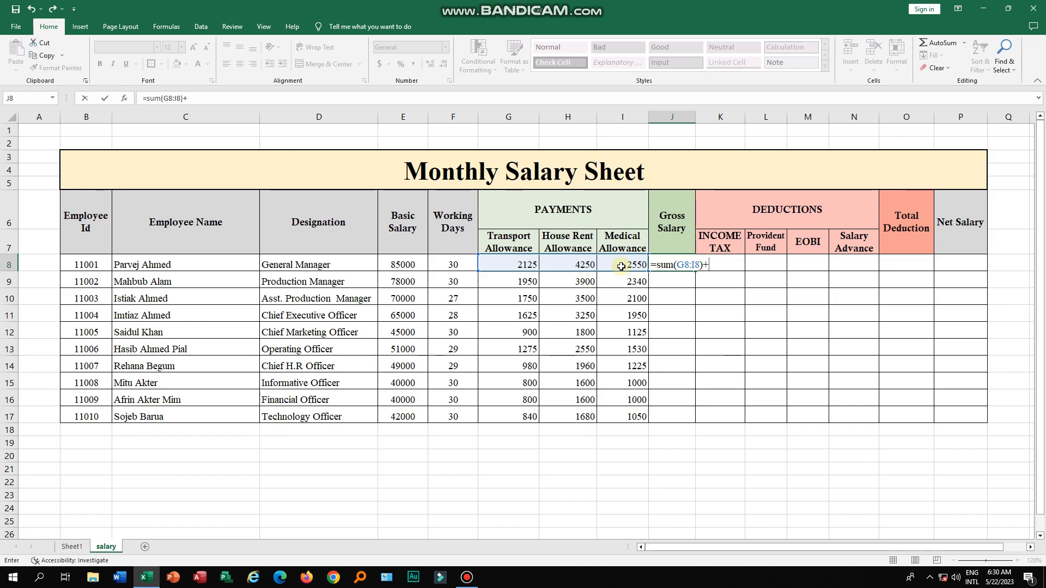
{"action": "left_click", "coordinate": [396, 264]}
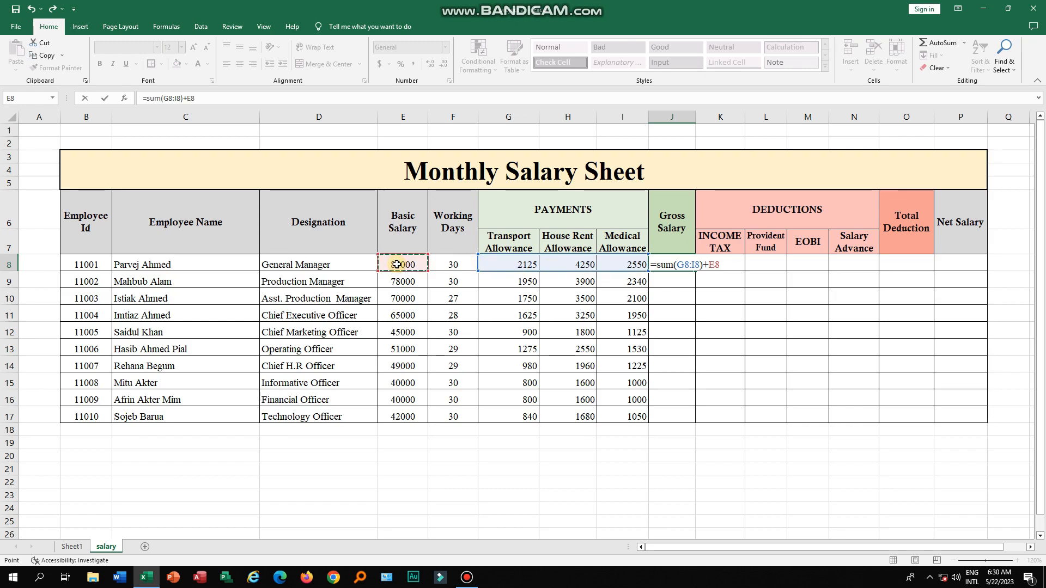
{"action": "type", "text": "/"}
{"action": "type", "text": "30"}
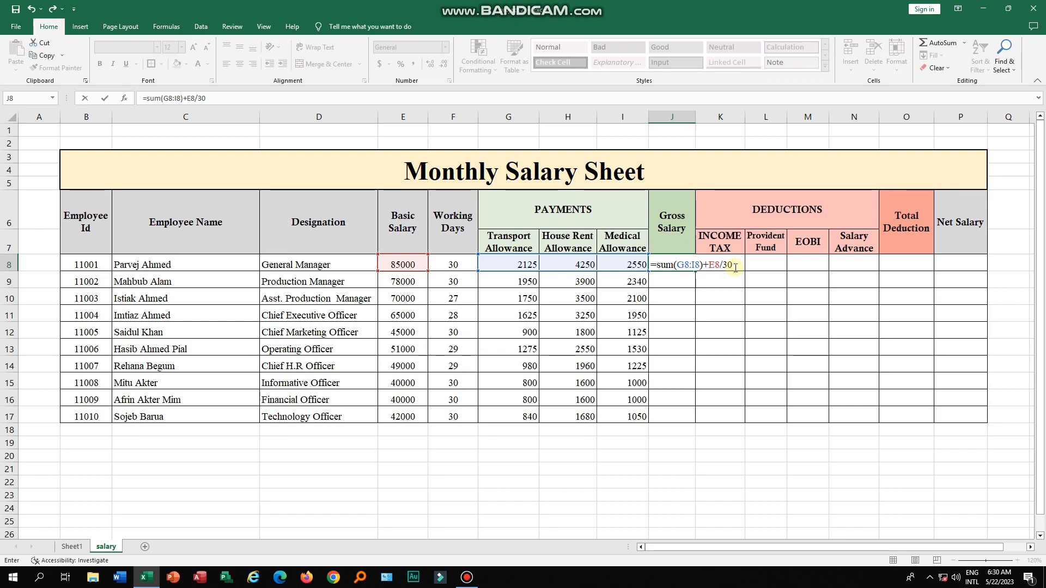
{"action": "type", "text": "*"}
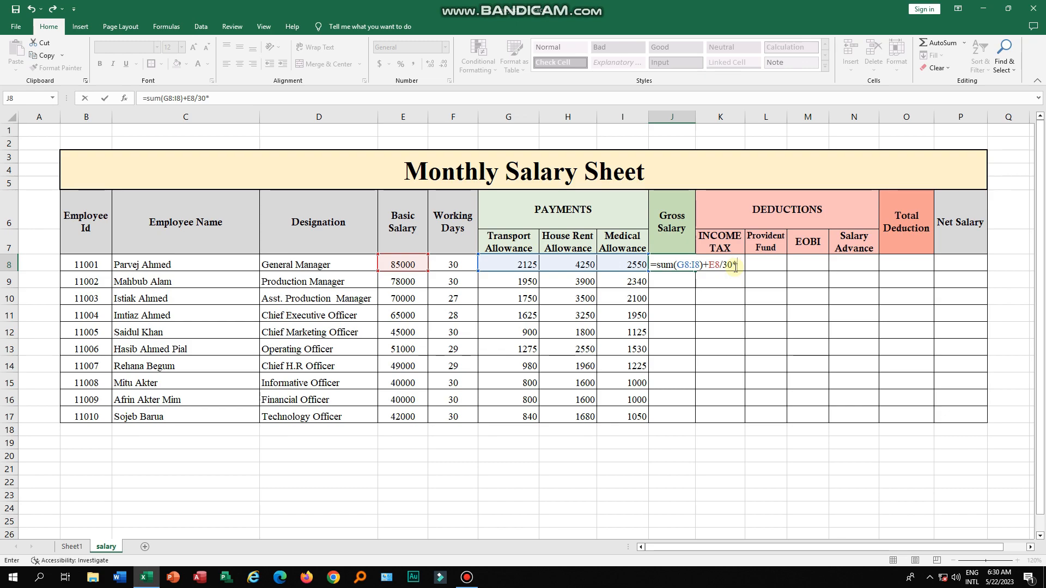
{"action": "left_click", "coordinate": [453, 267]}
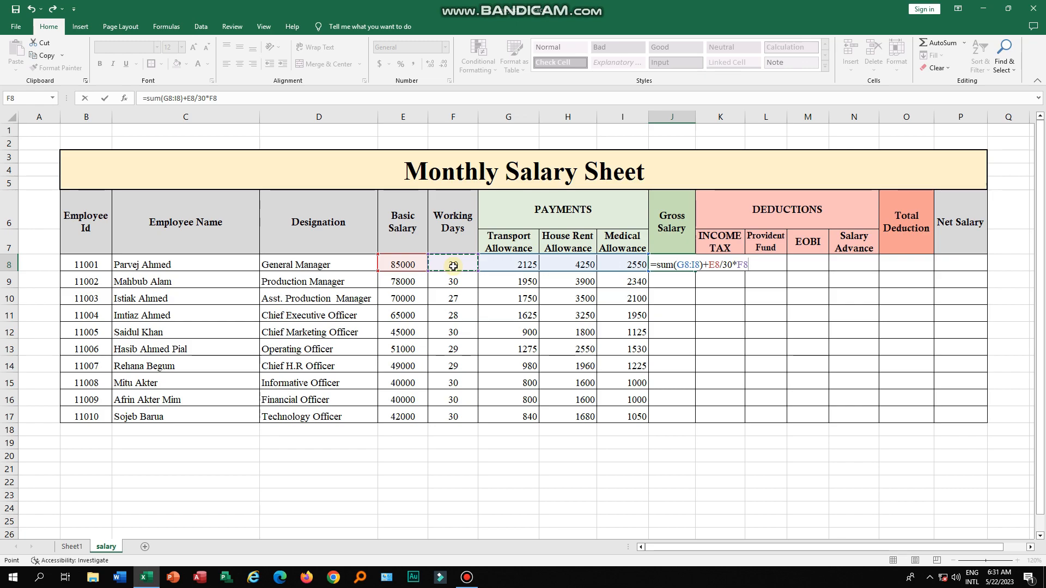
{"action": "key", "text": "Return"}
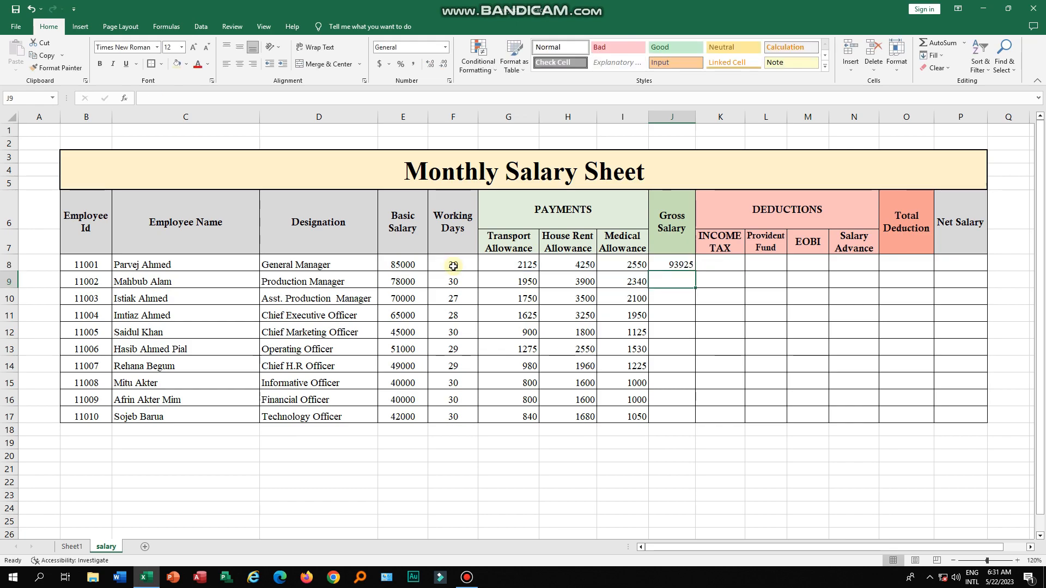
- Fill the gross salary formula down to the last employee in row 17
{"action": "left_click", "coordinate": [669, 264]}
{"action": "left_click_drag", "start_coordinate": [695, 271], "coordinate": [697, 418]}
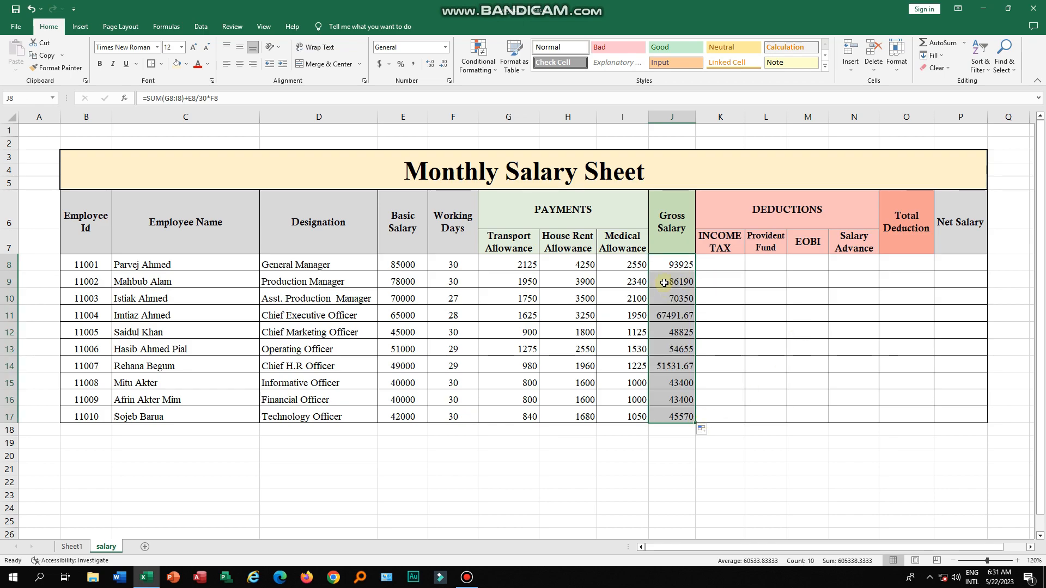
{"action": "left_click_drag", "start_coordinate": [670, 266], "coordinate": [681, 417]}
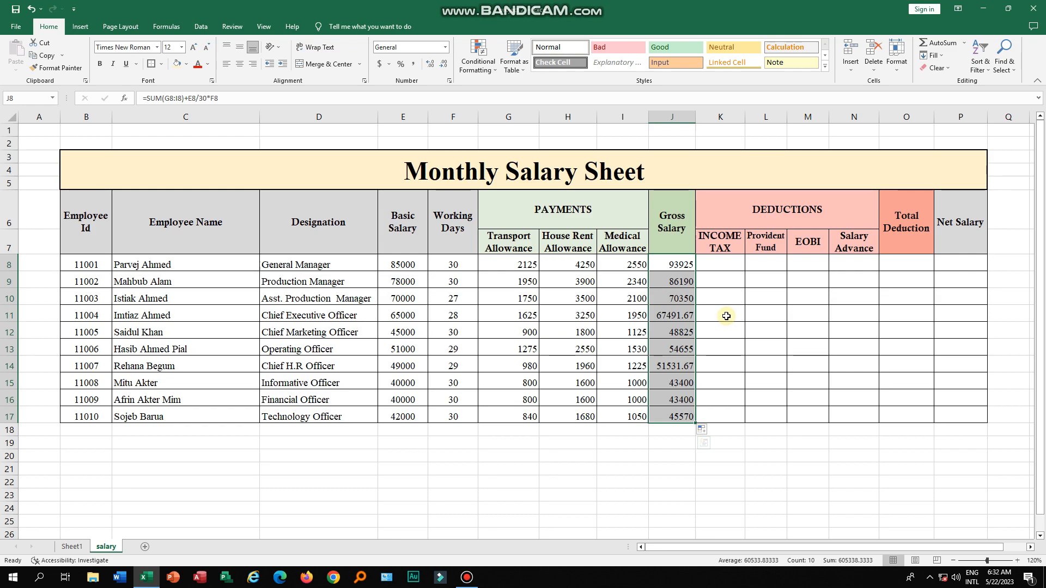
- Examine the deduction column headers and the first employee's Income Tax cell
{"action": "left_click", "coordinate": [817, 253]}
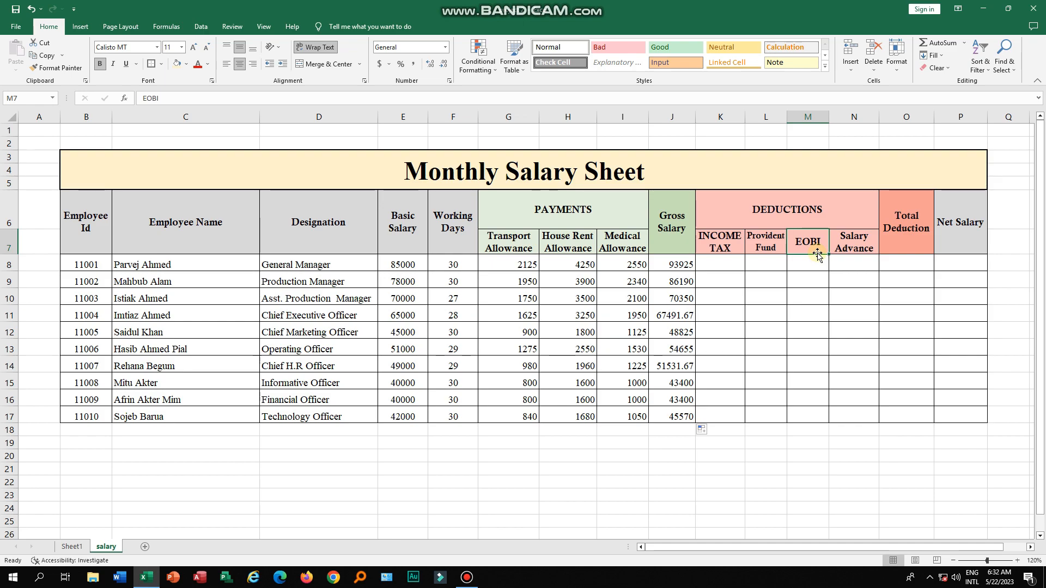
{"action": "left_click", "coordinate": [858, 248]}
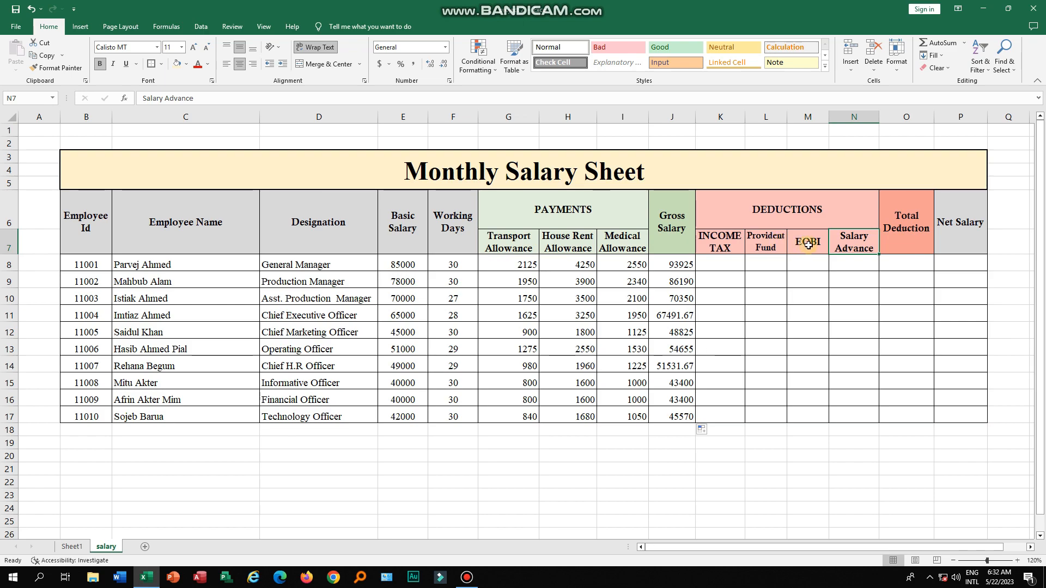
{"action": "left_click", "coordinate": [731, 264]}
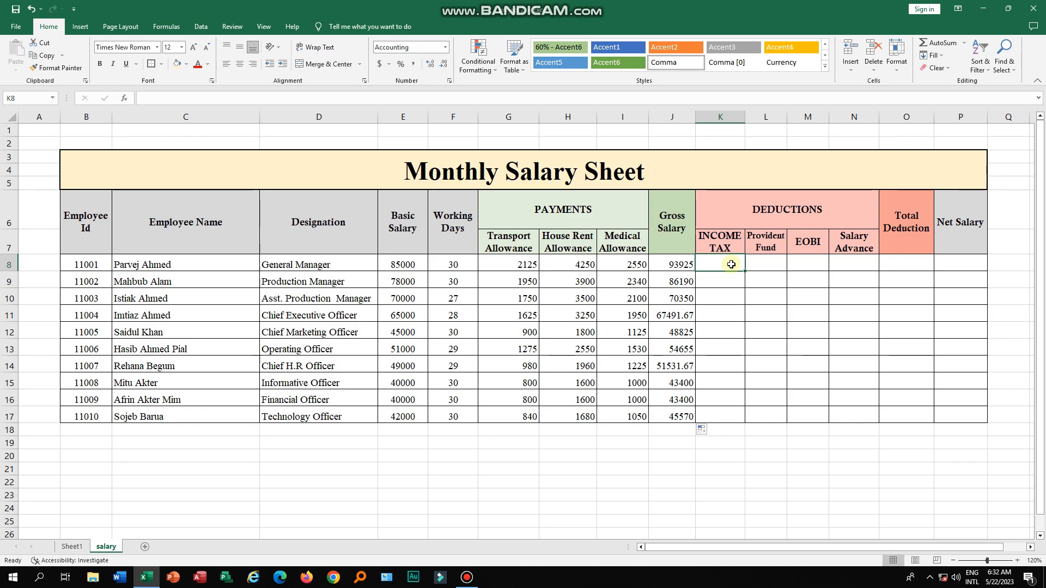
{"action": "left_click", "coordinate": [721, 250]}
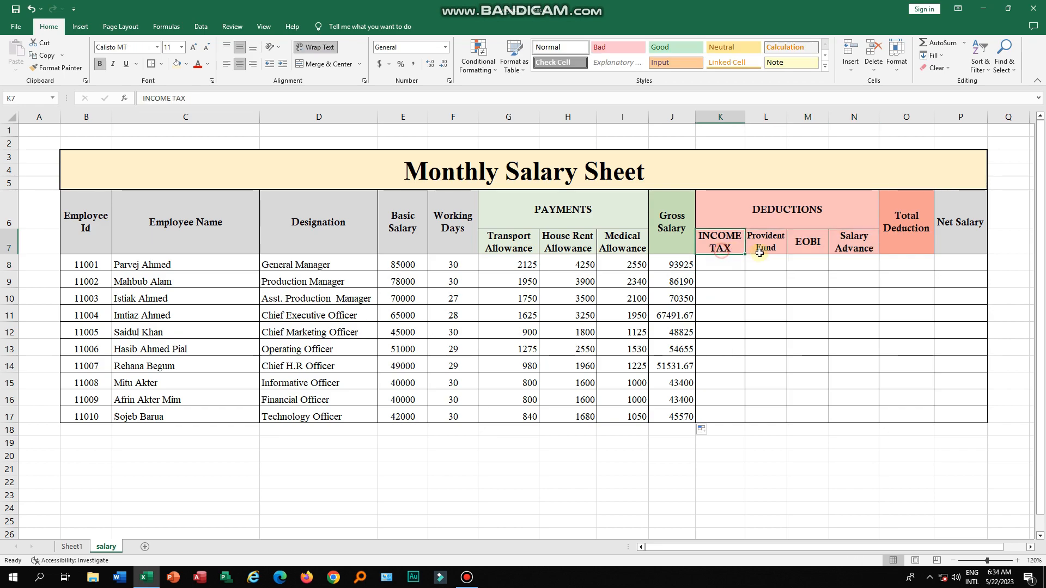
{"action": "left_click", "coordinate": [763, 251]}
{"action": "left_click", "coordinate": [812, 249]}
{"action": "left_click", "coordinate": [846, 250]}
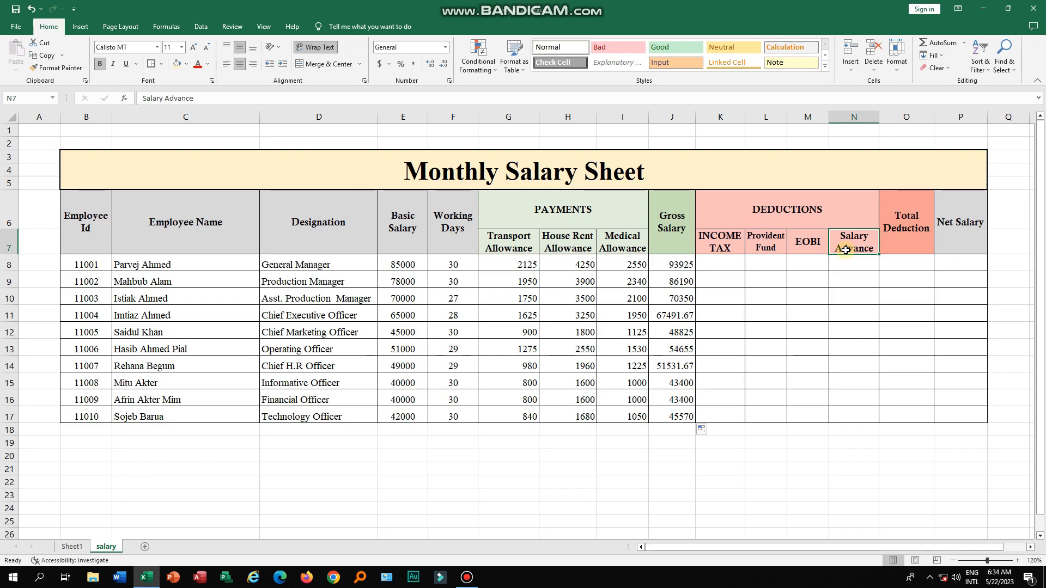
{"action": "left_click", "coordinate": [726, 267]}
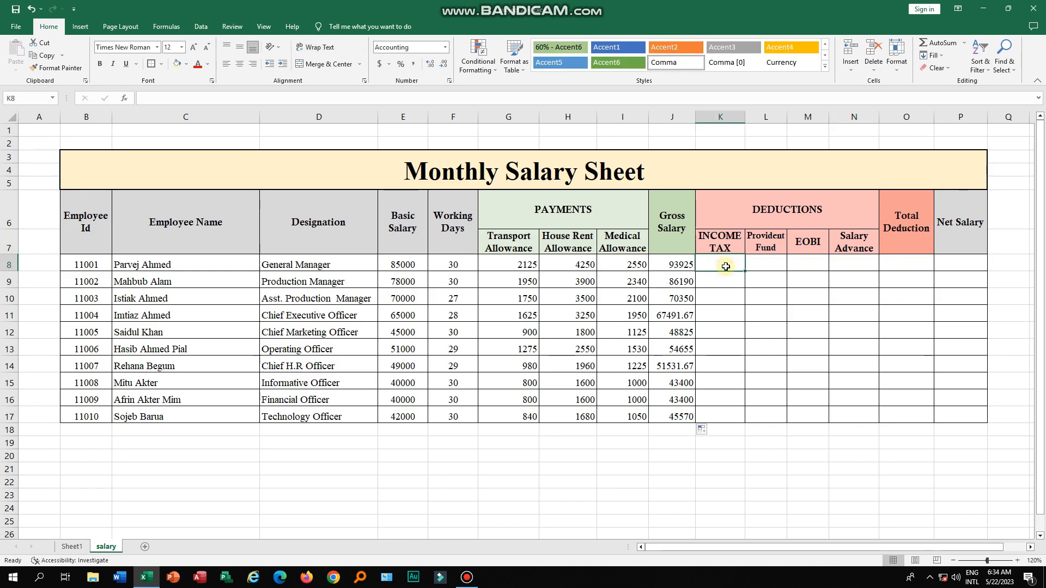
{"action": "left_click", "coordinate": [720, 249]}
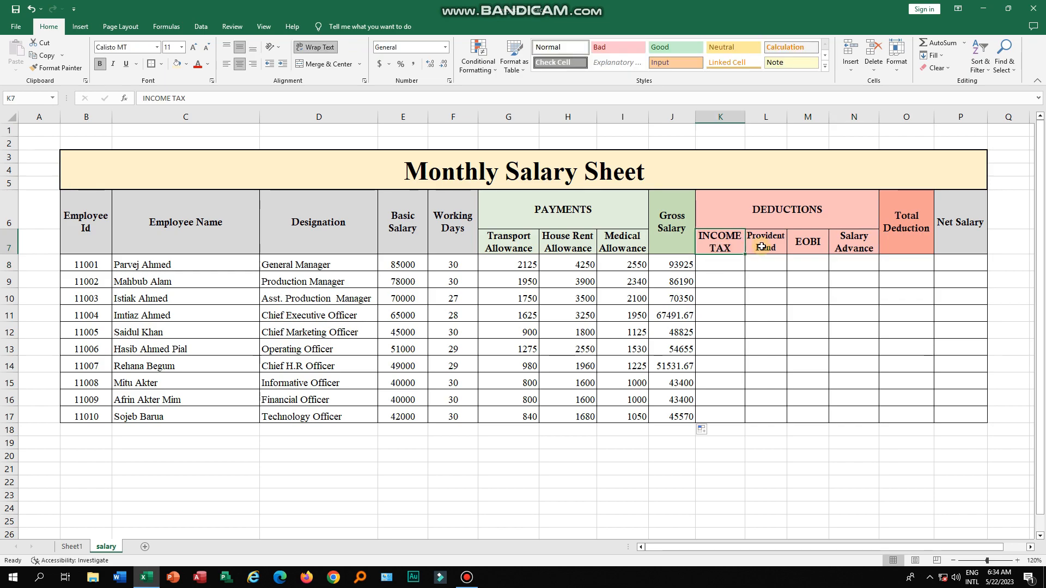
- Enter =IF(J8>=50000,J8*1.5%,0) in the first Income Tax cell and fill it down for all employees
{"action": "left_click", "coordinate": [731, 264]}
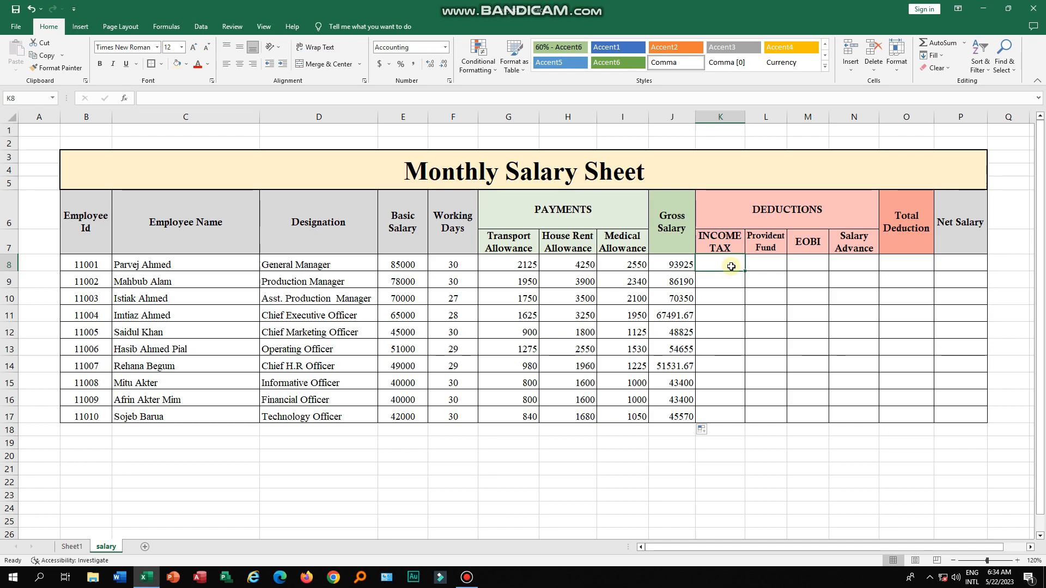
{"action": "type", "text": "=if"}
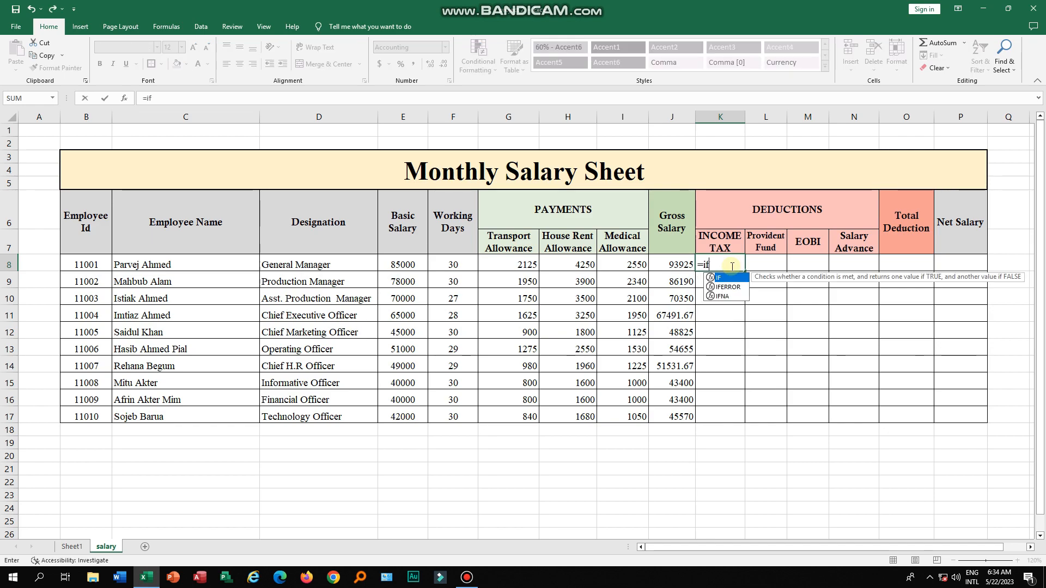
{"action": "type", "text": "("}
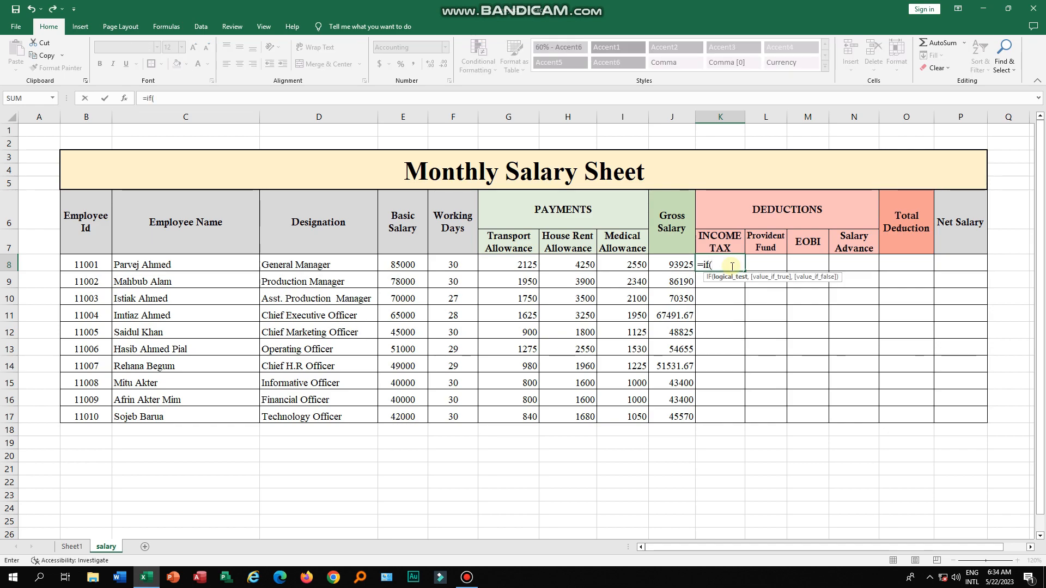
{"action": "left_click", "coordinate": [681, 263]}
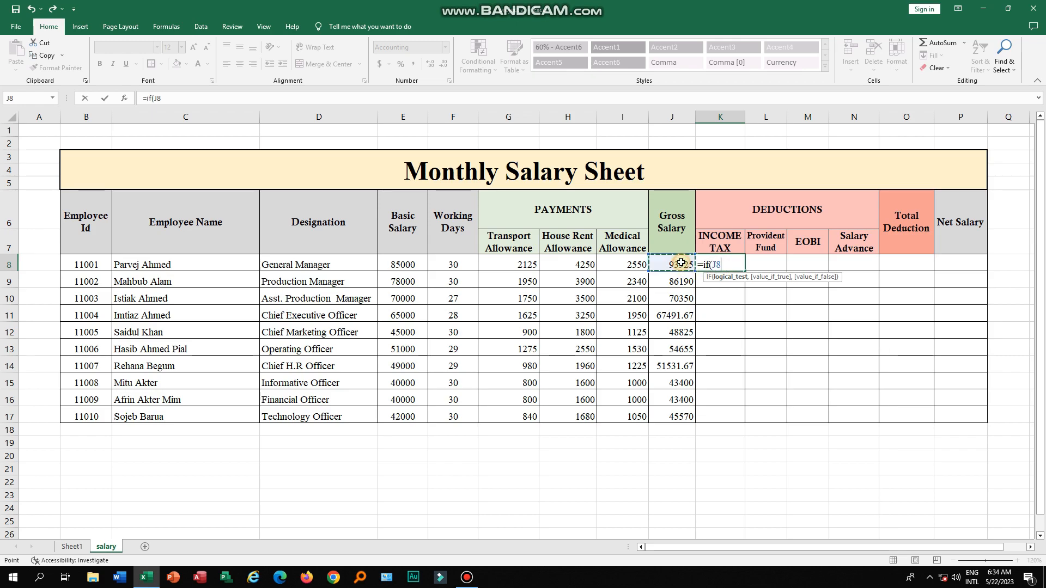
{"action": "type", "text": ">=500"}
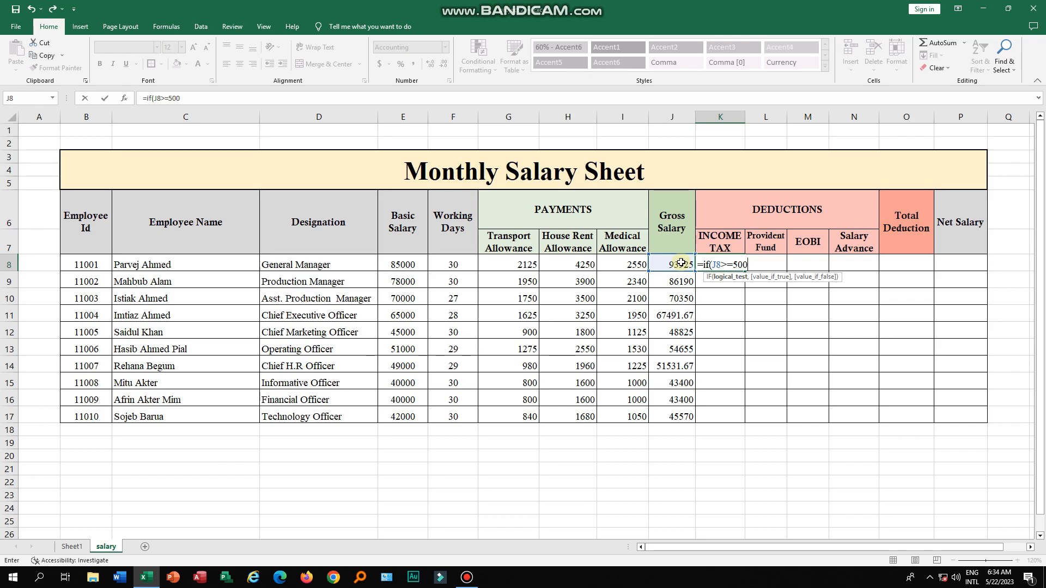
{"action": "type", "text": "00,"}
{"action": "left_click", "coordinate": [681, 263]}
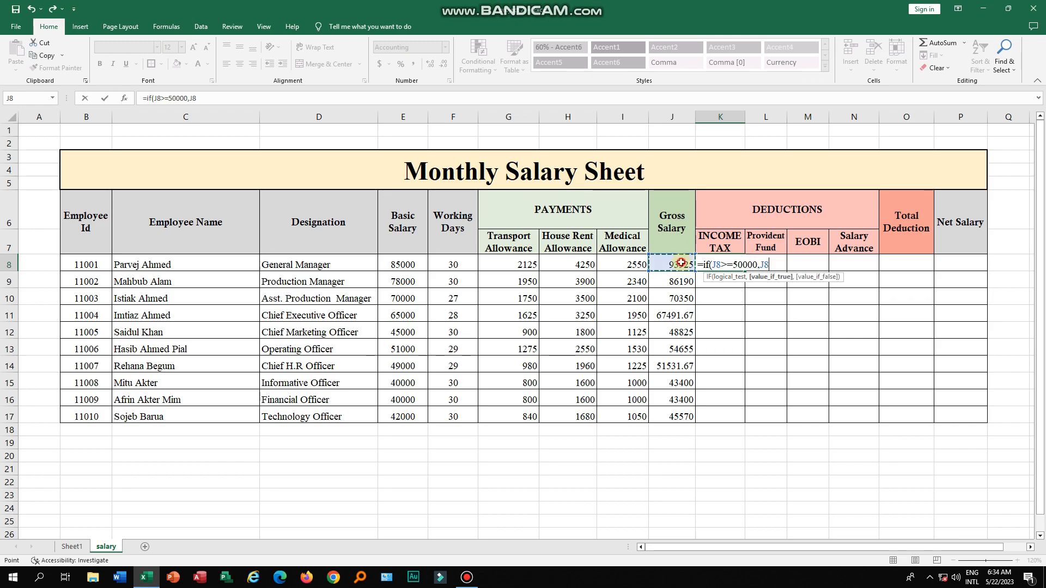
{"action": "type", "text": "*"}
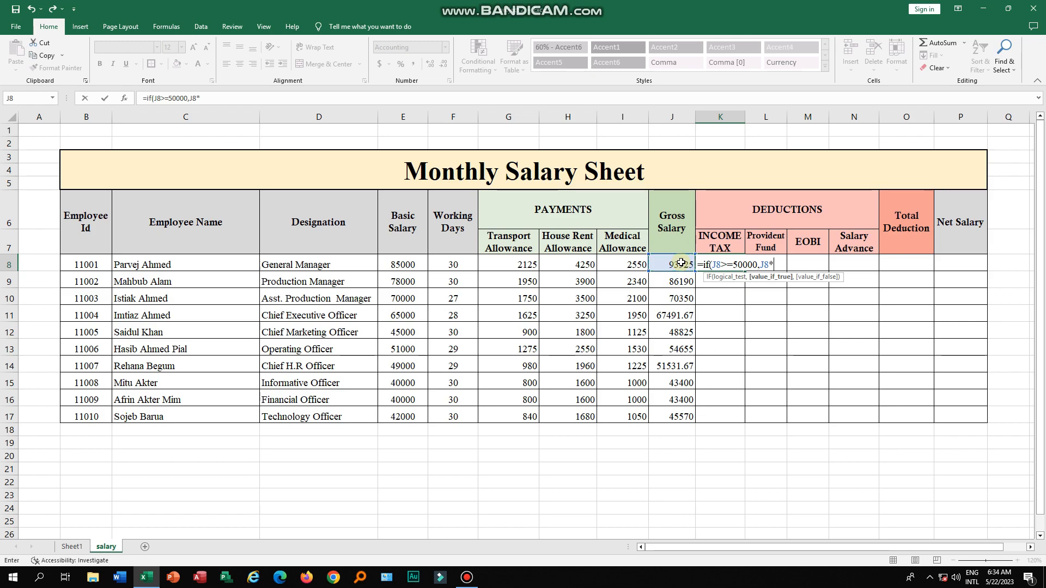
{"action": "type", "text": "1.5%,"}
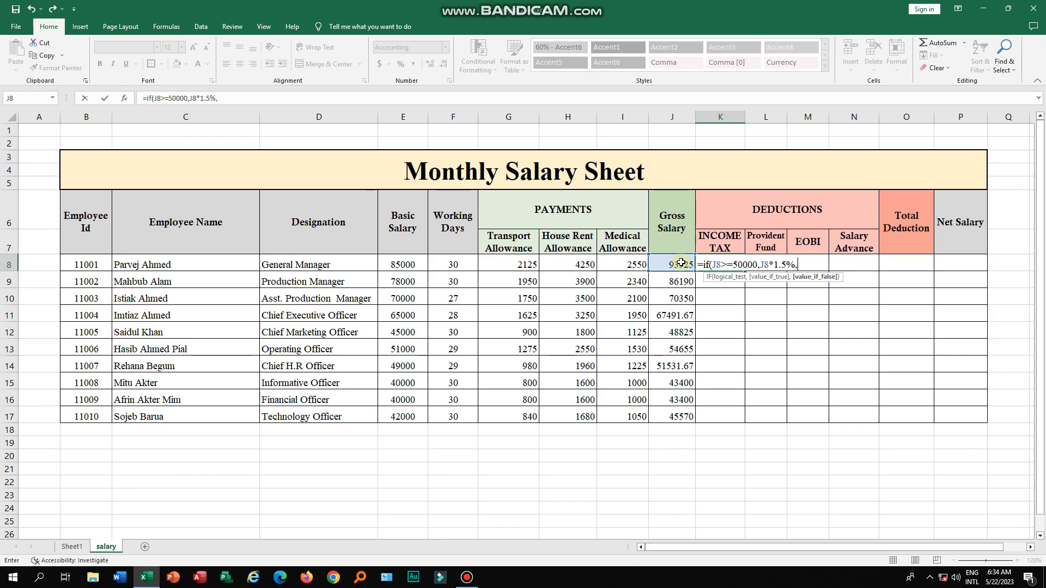
{"action": "type", "text": "0)"}
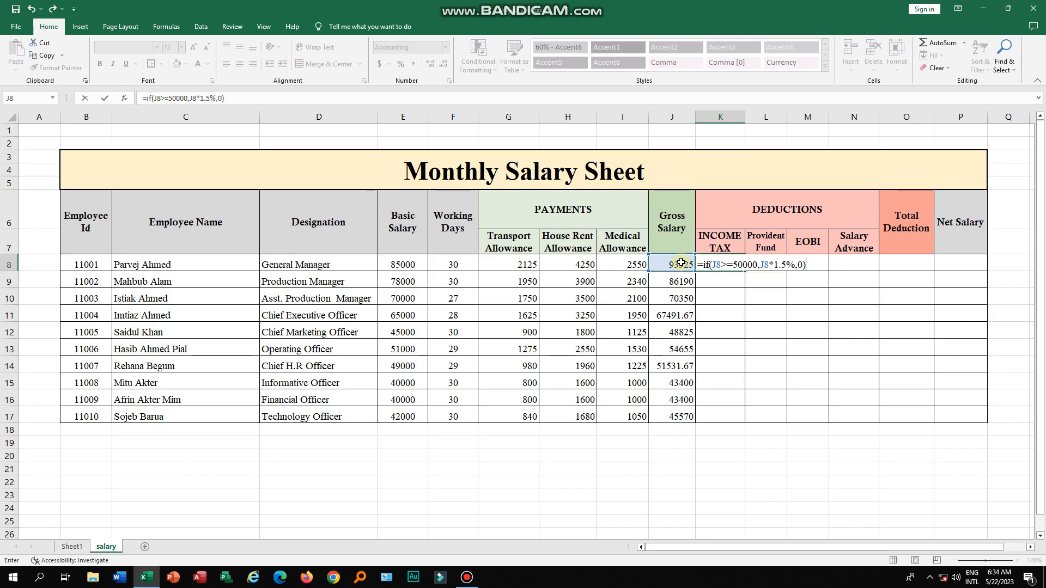
{"action": "key", "text": "Return"}
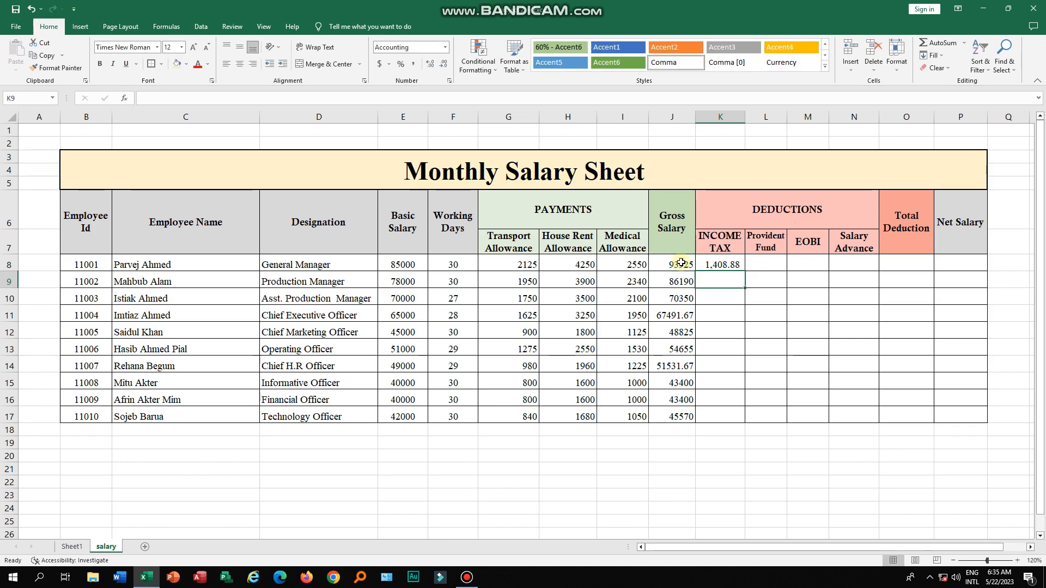
{"action": "left_click", "coordinate": [733, 264]}
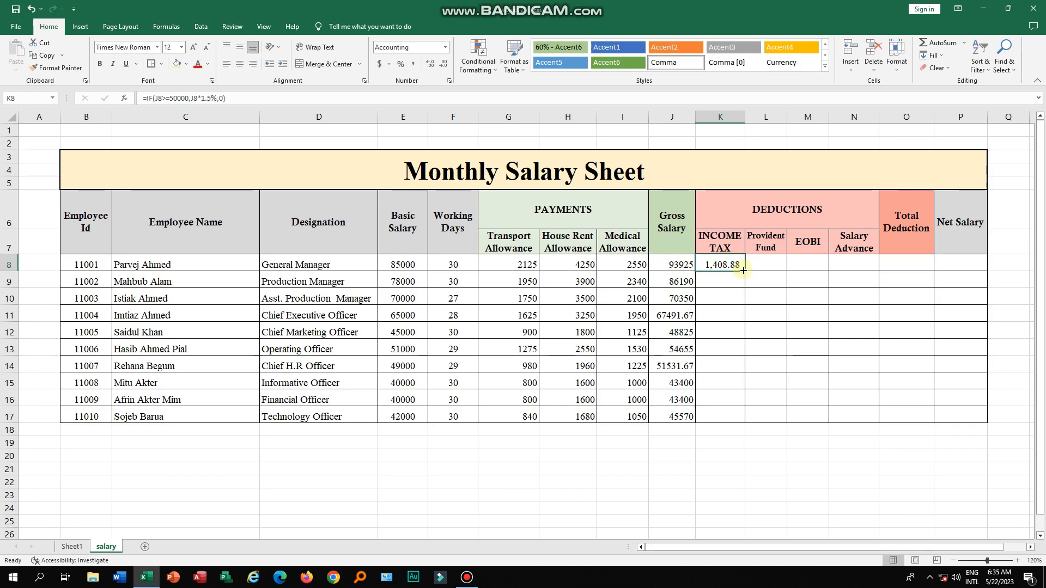
{"action": "double_click", "coordinate": [743, 270]}
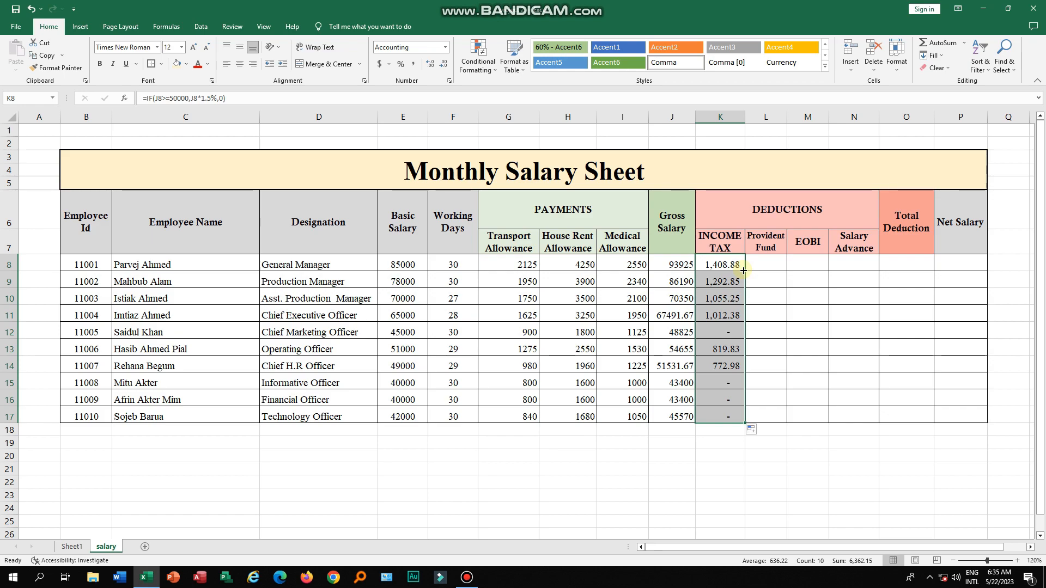
- Enter =J8*1% in the first Provident Fund cell and fill it down for all employees
{"action": "left_click", "coordinate": [763, 262]}
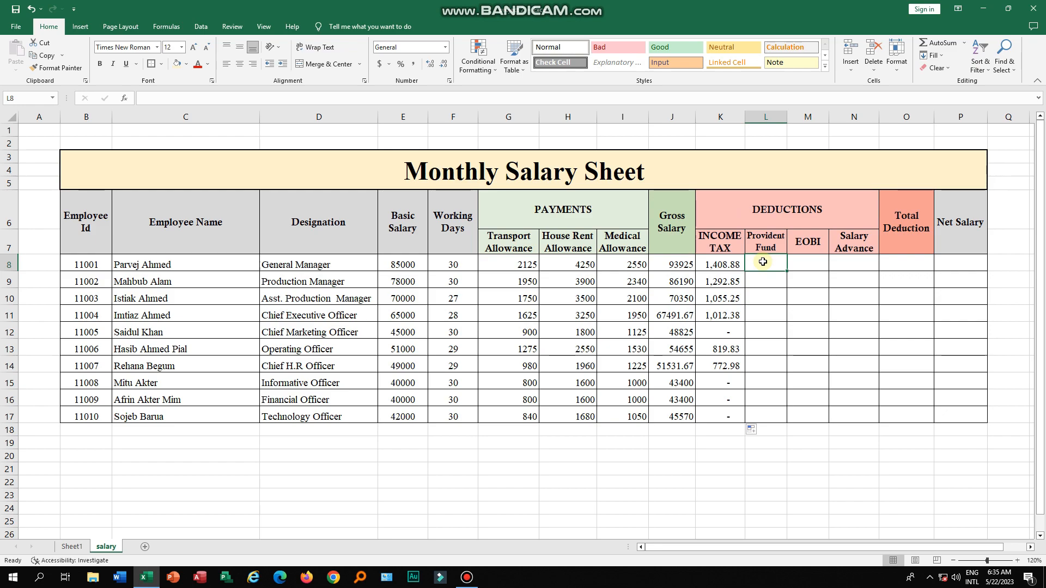
{"action": "type", "text": "="}
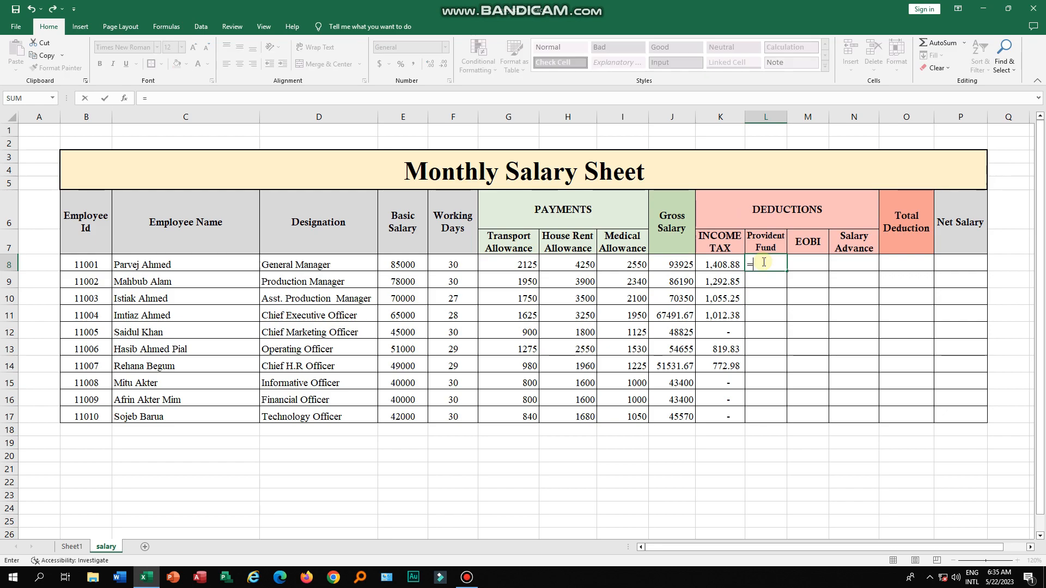
{"action": "left_click", "coordinate": [674, 266]}
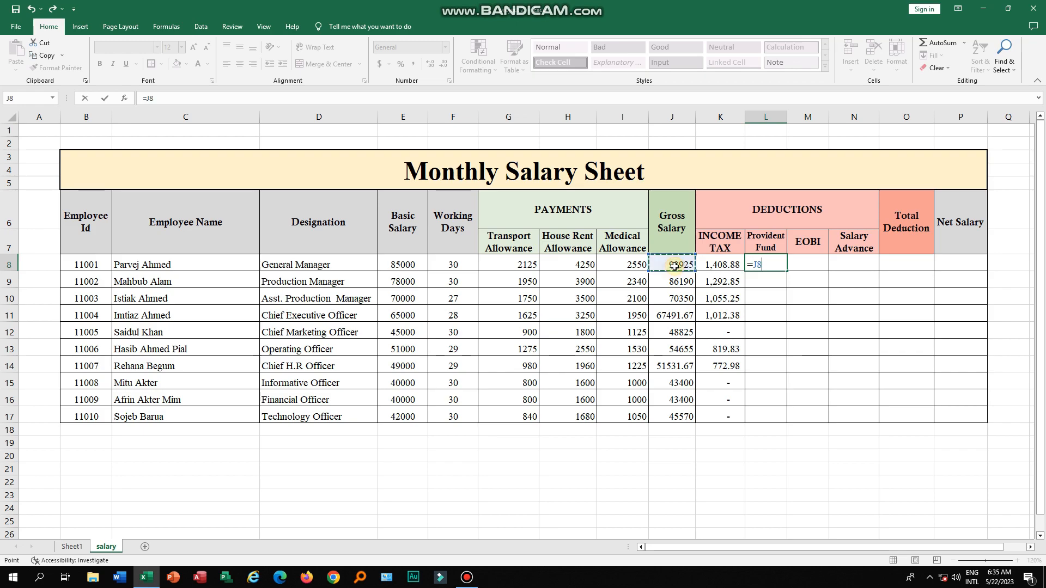
{"action": "type", "text": "*1%"}
{"action": "key", "text": "Return"}
{"action": "left_click", "coordinate": [774, 266]}
{"action": "double_click", "coordinate": [785, 271]}
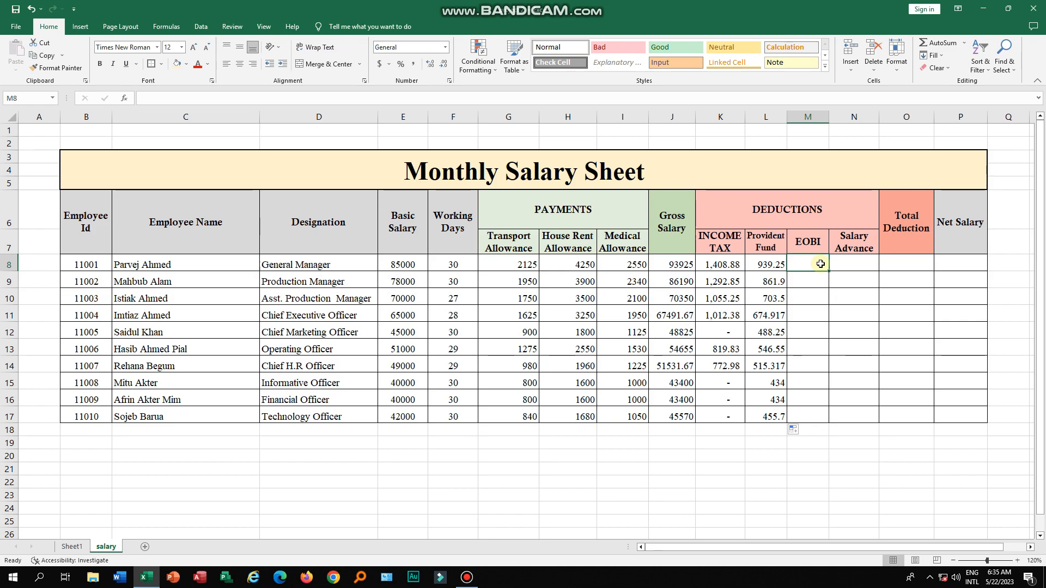
- Enter =J8*5% in the first EOBI cell and fill it down to the last employee in row 17
{"action": "type", "text": "="}
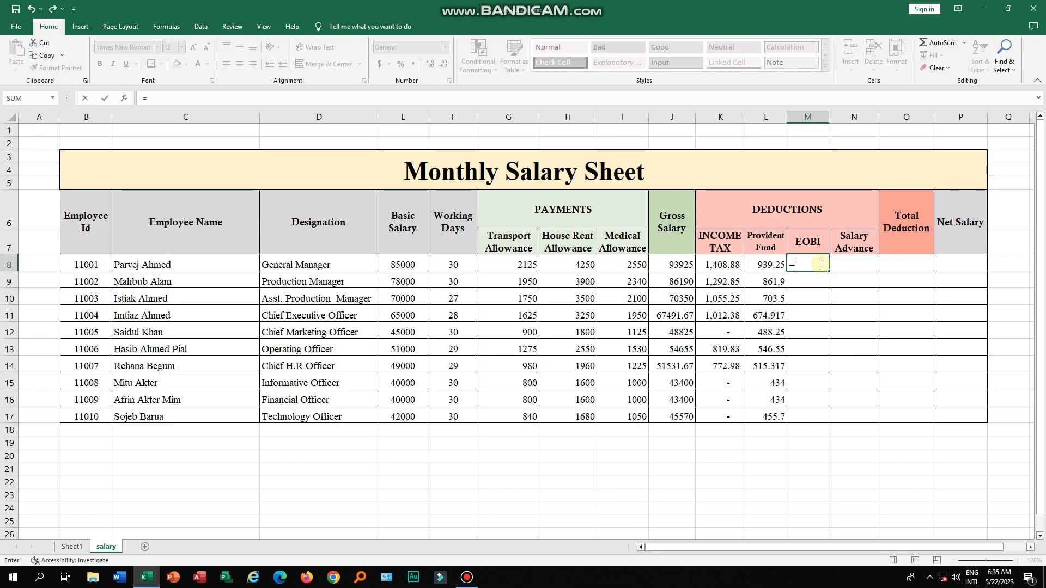
{"action": "left_click", "coordinate": [674, 264]}
{"action": "type", "text": "*5%"}
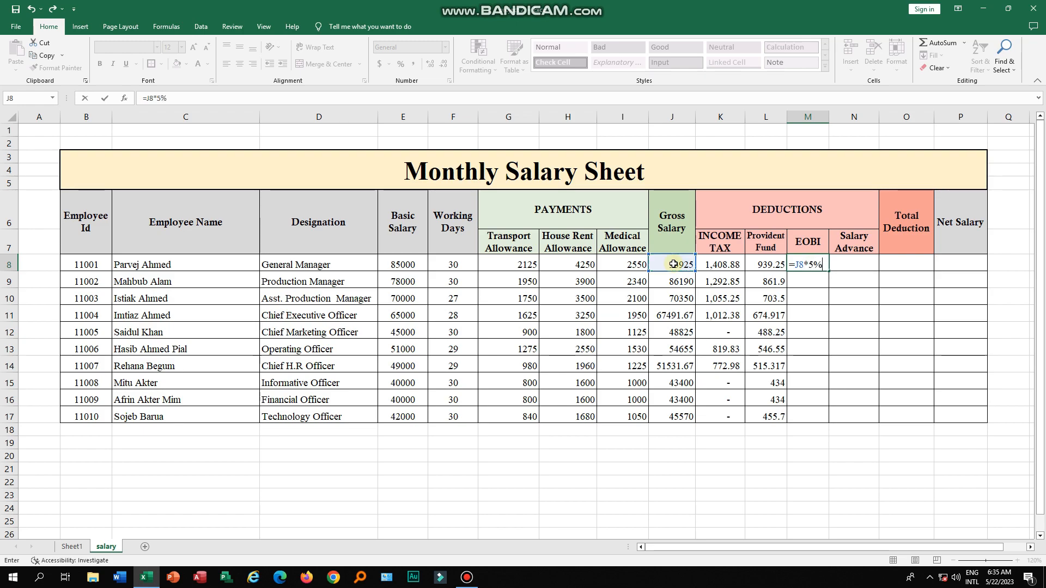
{"action": "key", "text": "Return"}
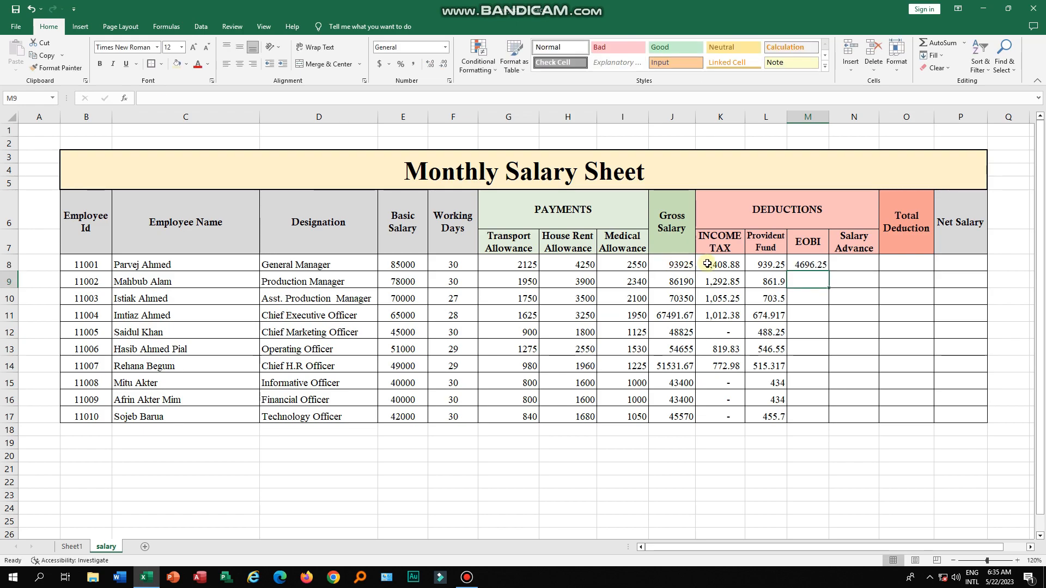
{"action": "left_click", "coordinate": [812, 266]}
{"action": "left_click_drag", "start_coordinate": [827, 271], "coordinate": [835, 420]}
- Enter salary advances of 0, 4000, 5000 and 2000 for the first four employees
{"action": "left_click", "coordinate": [867, 283]}
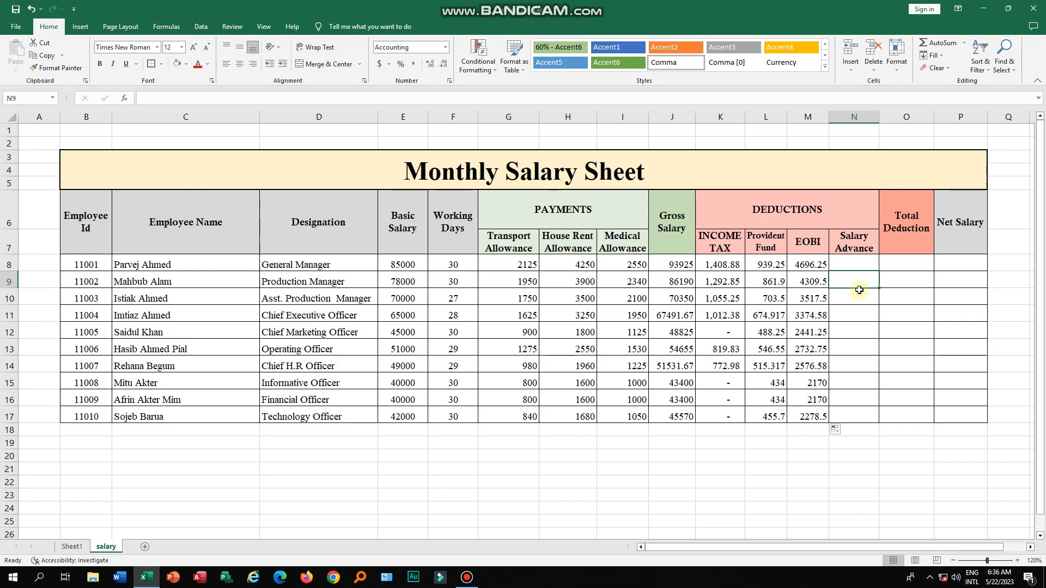
{"action": "type", "text": "4000"}
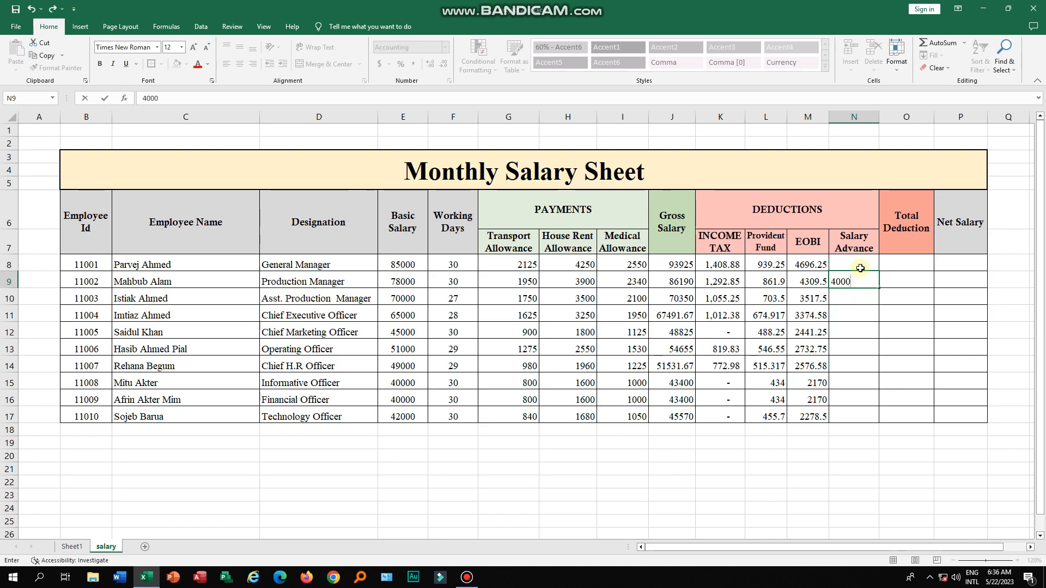
{"action": "left_click", "coordinate": [856, 266]}
{"action": "type", "text": "0"}
{"action": "left_click", "coordinate": [863, 301]}
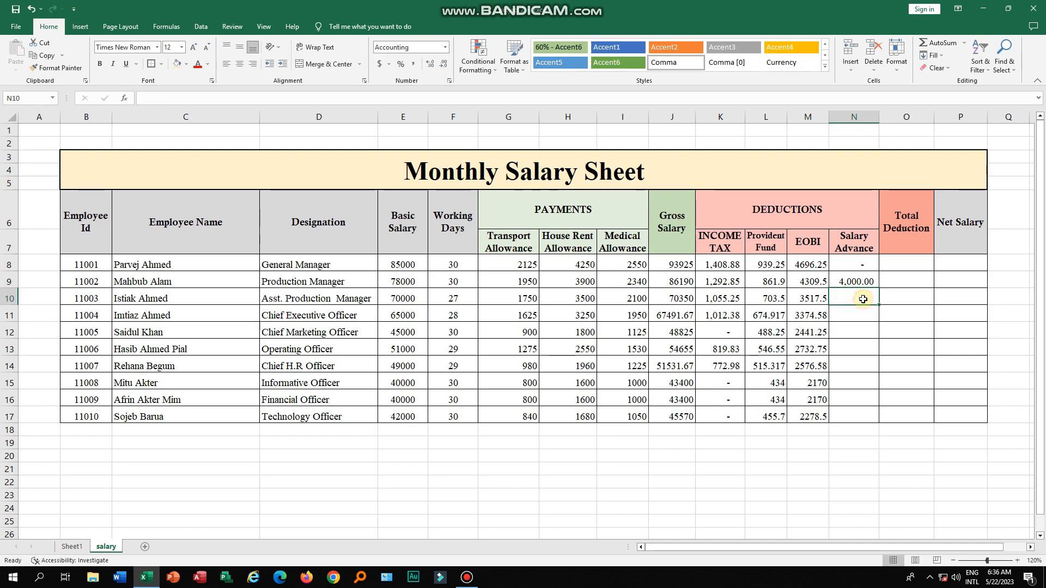
{"action": "type", "text": "5000"}
{"action": "left_click", "coordinate": [862, 315]}
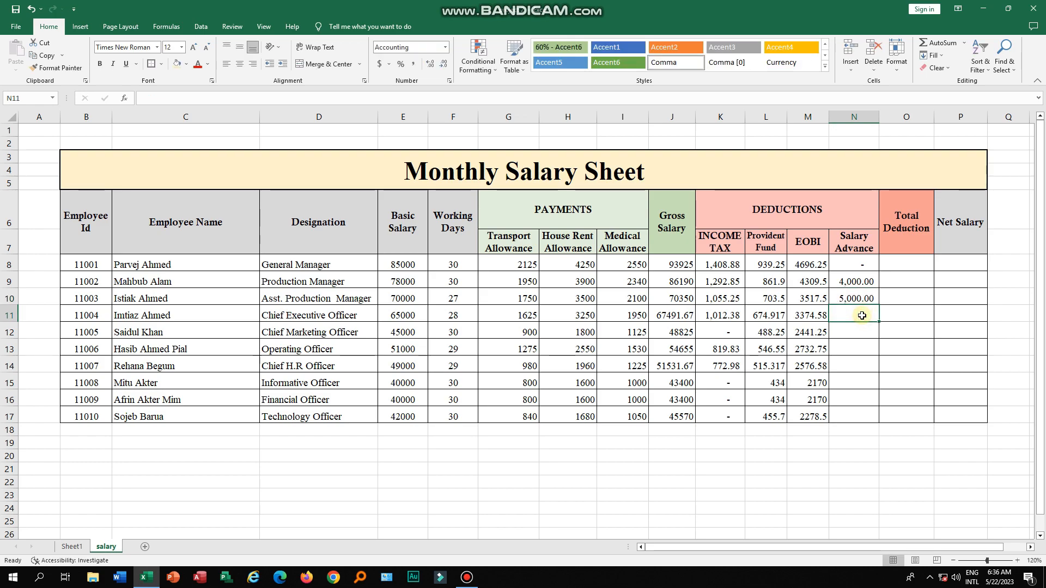
{"action": "type", "text": "2000"}
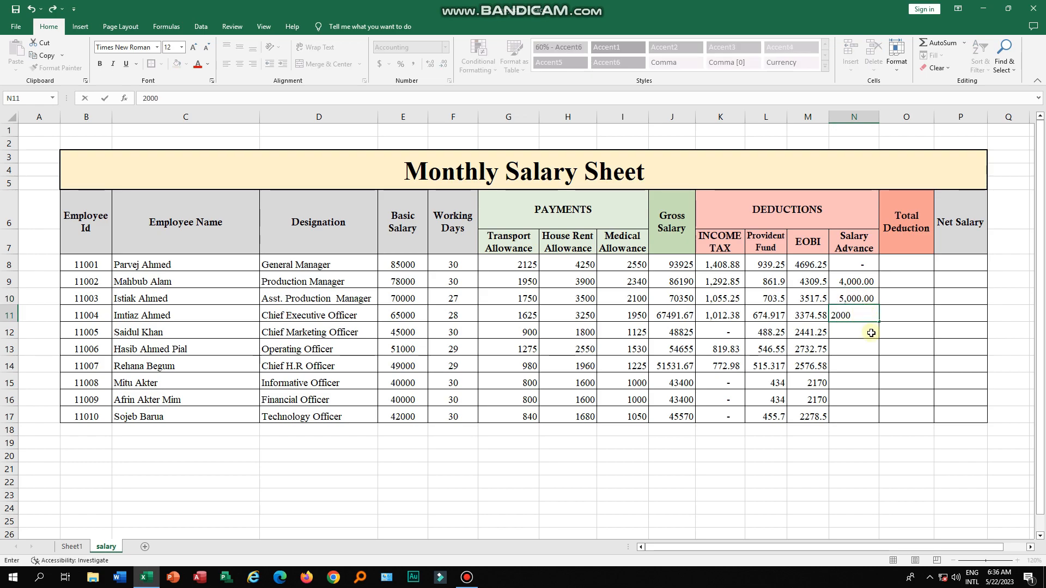
- Enter a salary advance of 0 for the remaining employees, filling it down to row 17
{"action": "left_click", "coordinate": [867, 331]}
{"action": "type", "text": "0"}
{"action": "left_click", "coordinate": [868, 345]}
{"action": "type", "text": "0"}
{"action": "left_click", "coordinate": [873, 361]}
{"action": "left_click", "coordinate": [875, 352]}
{"action": "left_click_drag", "start_coordinate": [878, 356], "coordinate": [880, 413]}
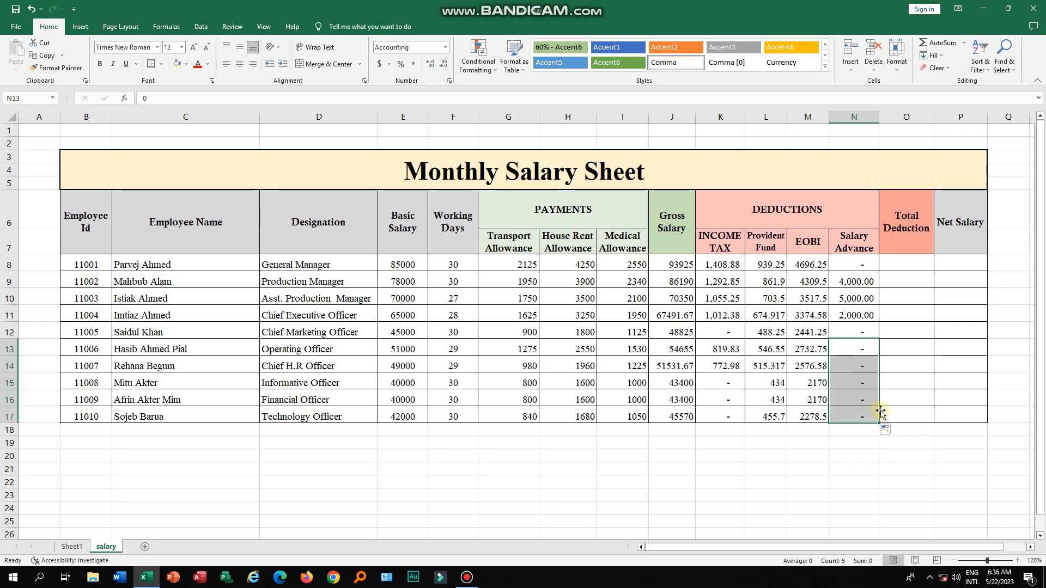
- Enter =SUM(K8:N8) in the first Total Deduction cell and fill it down to row 17
{"action": "left_click", "coordinate": [906, 266]}
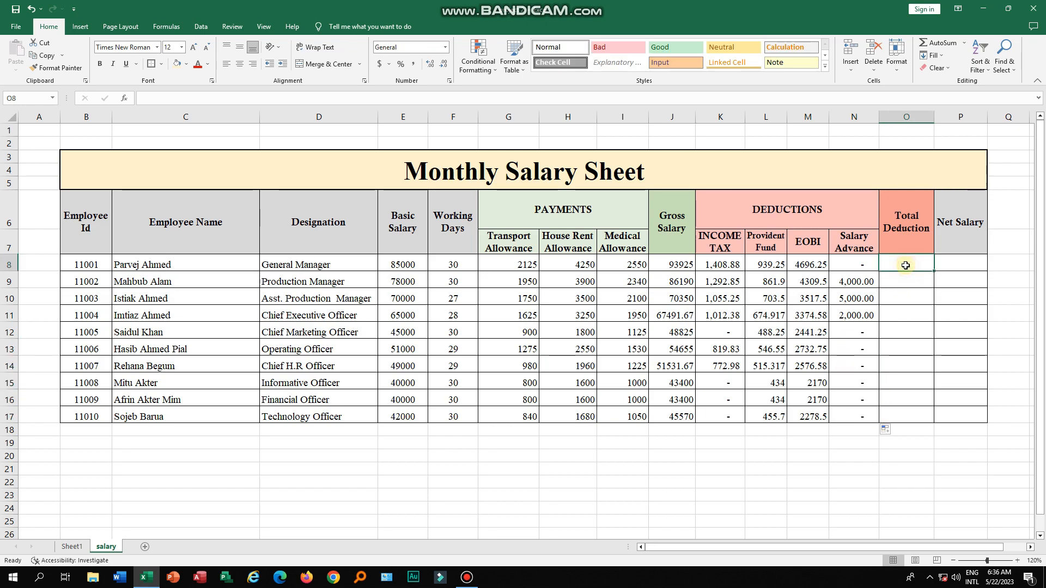
{"action": "type", "text": "="}
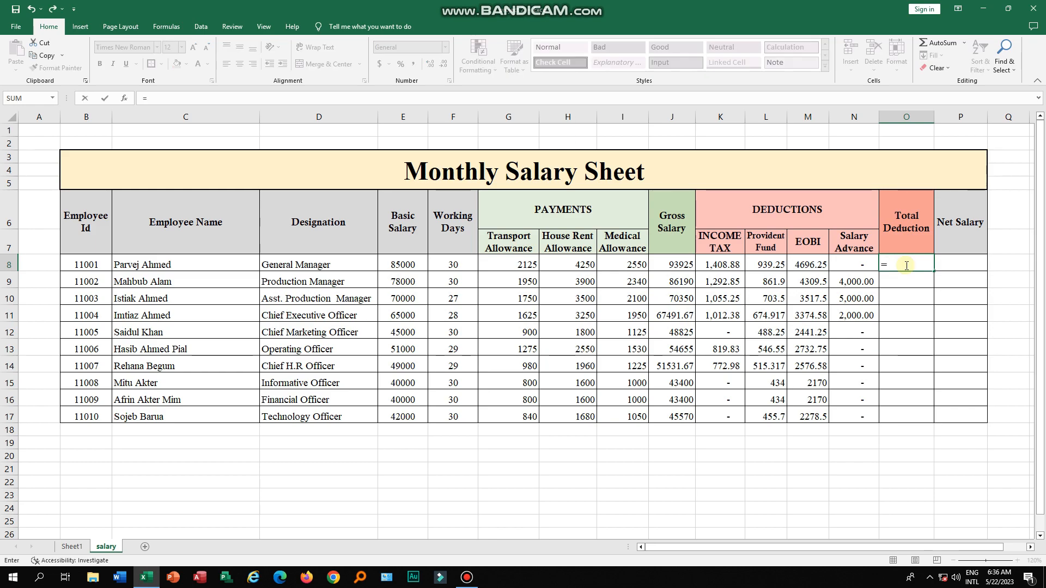
{"action": "type", "text": "sum"}
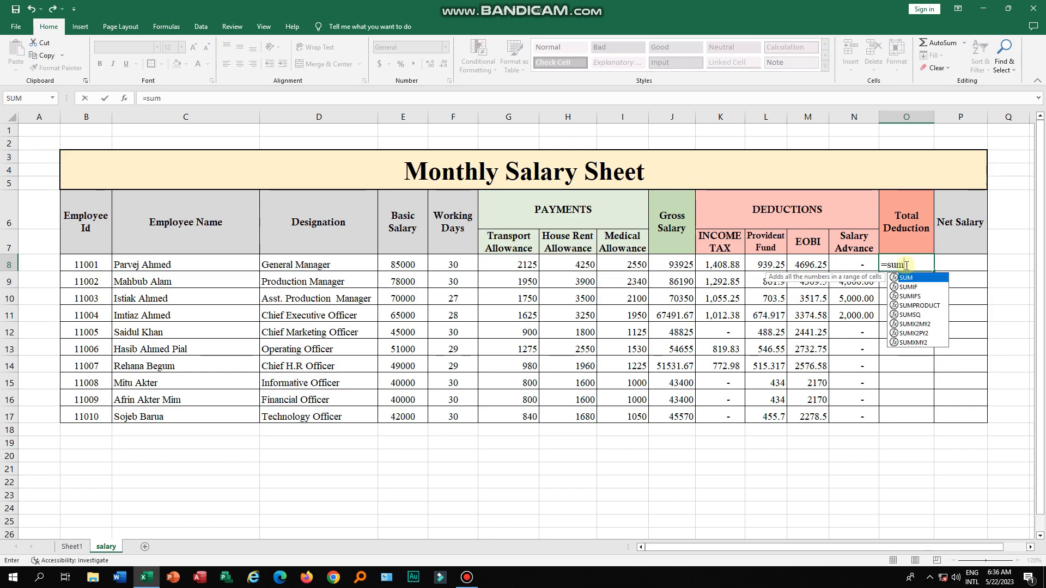
{"action": "type", "text": "("}
{"action": "left_click_drag", "start_coordinate": [731, 264], "coordinate": [853, 264]}
{"action": "type", "text": ")"}
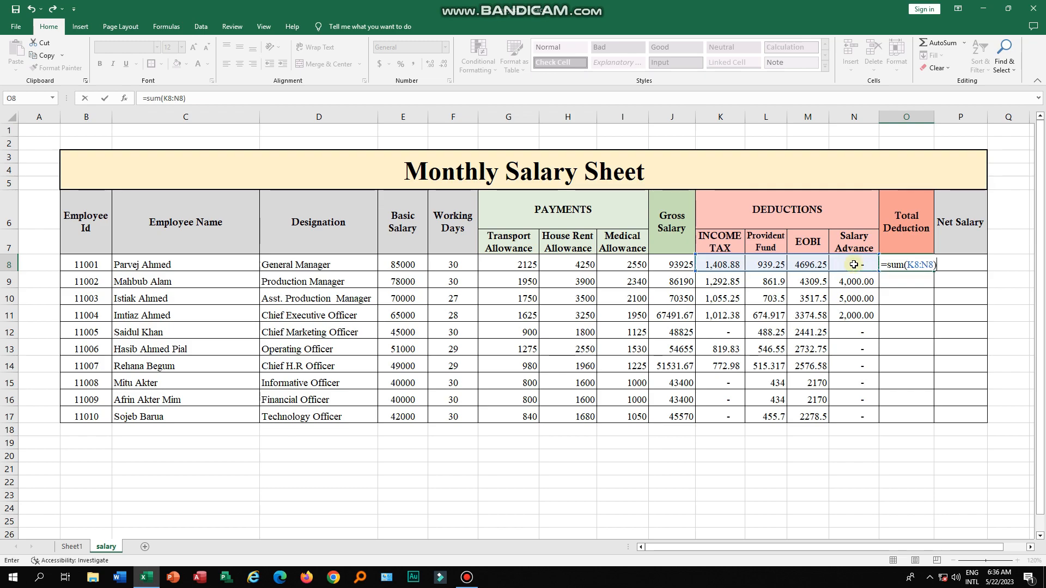
{"action": "key", "text": "Return"}
{"action": "left_click", "coordinate": [899, 265]}
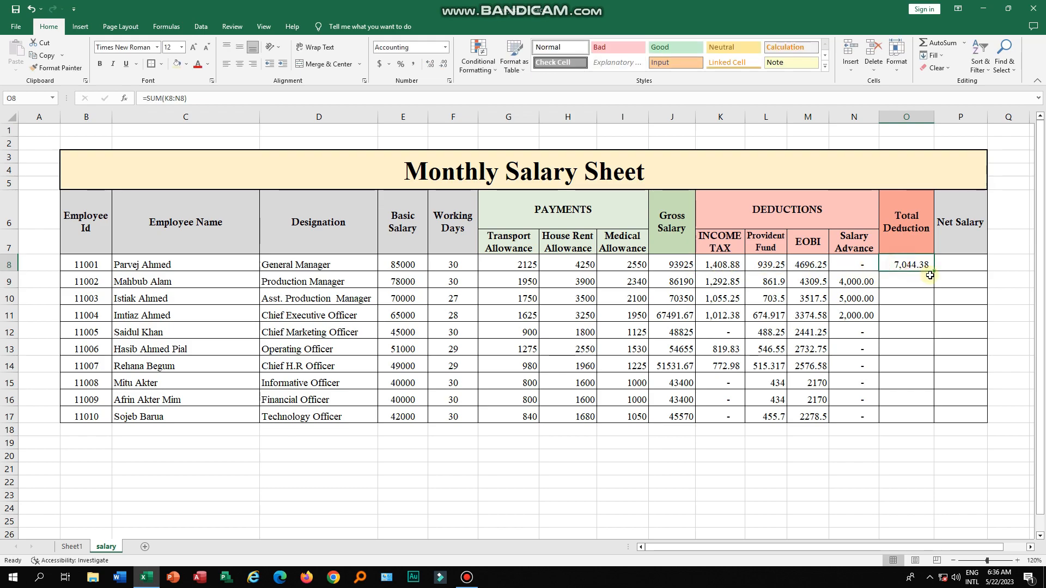
{"action": "left_click_drag", "start_coordinate": [932, 273], "coordinate": [935, 421]}
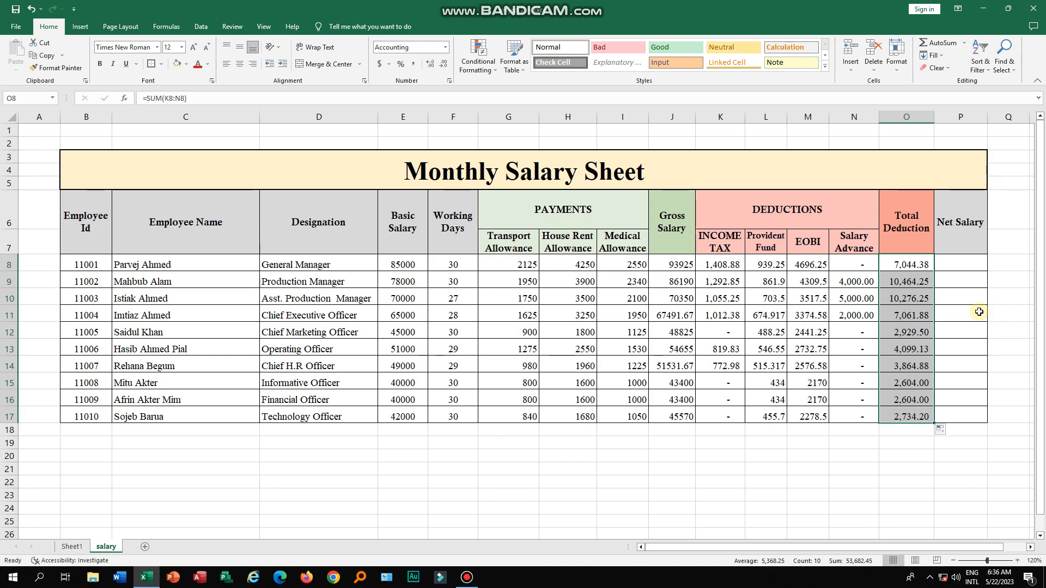
- Enter =J8-O8 in the first Net Salary cell and fill it down to the last employee in row 17
{"action": "left_click", "coordinate": [965, 266]}
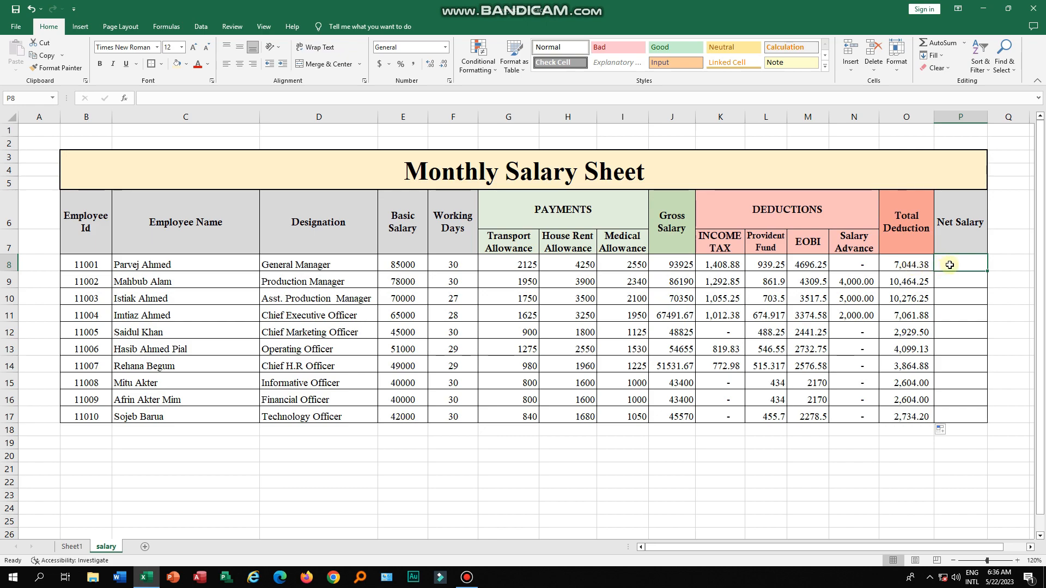
{"action": "type", "text": "="}
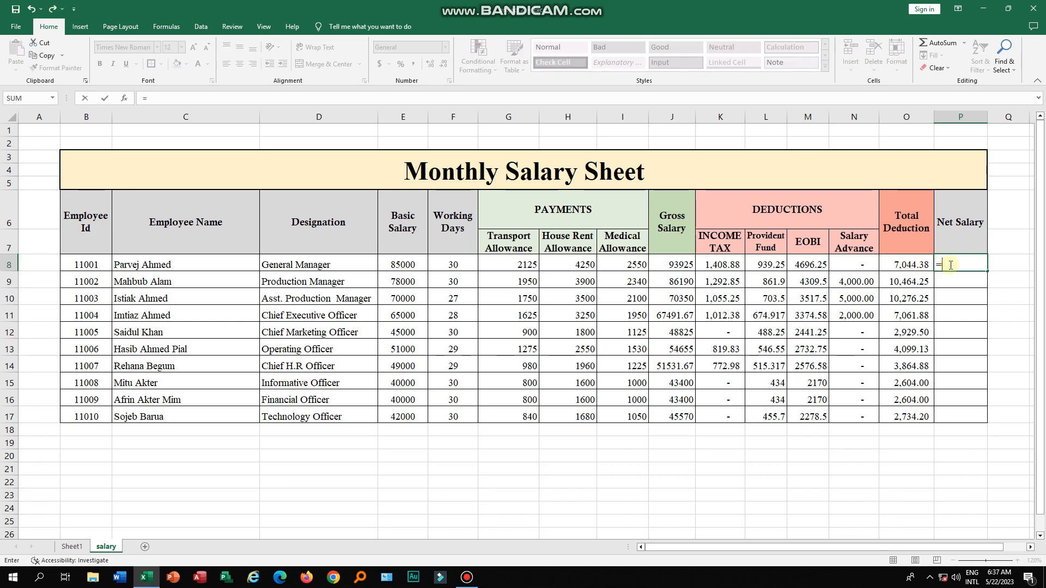
{"action": "left_click", "coordinate": [689, 269]}
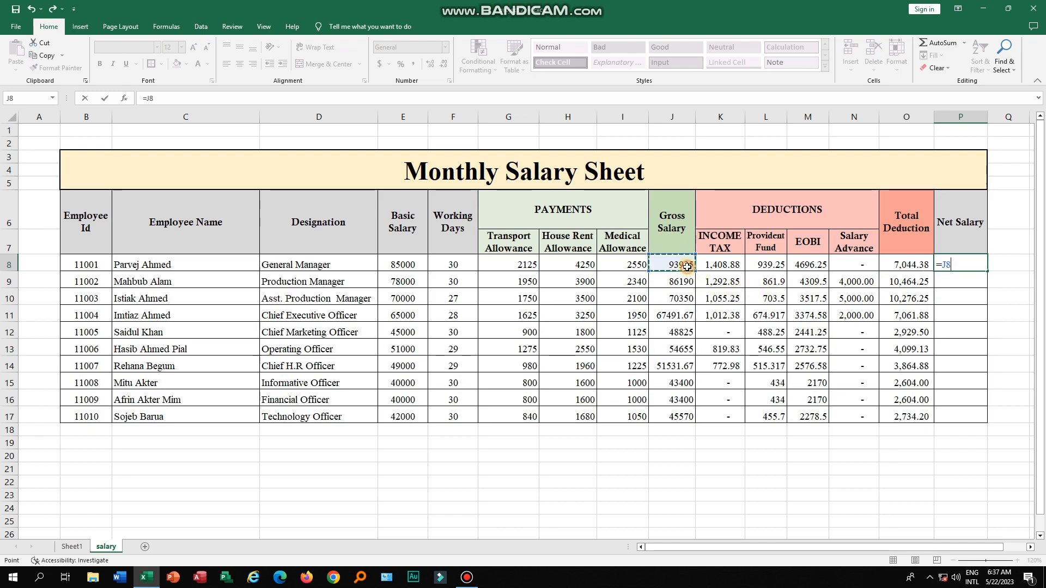
{"action": "type", "text": "-"}
{"action": "left_click", "coordinate": [913, 264]}
{"action": "key", "text": "ctrl+Return"}
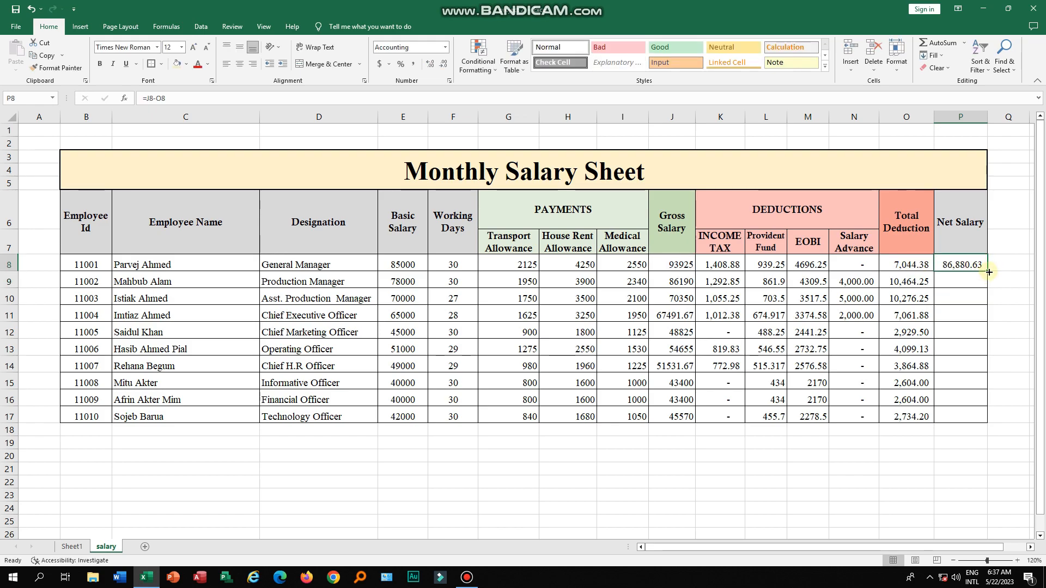
{"action": "left_click_drag", "start_coordinate": [987, 273], "coordinate": [995, 423]}
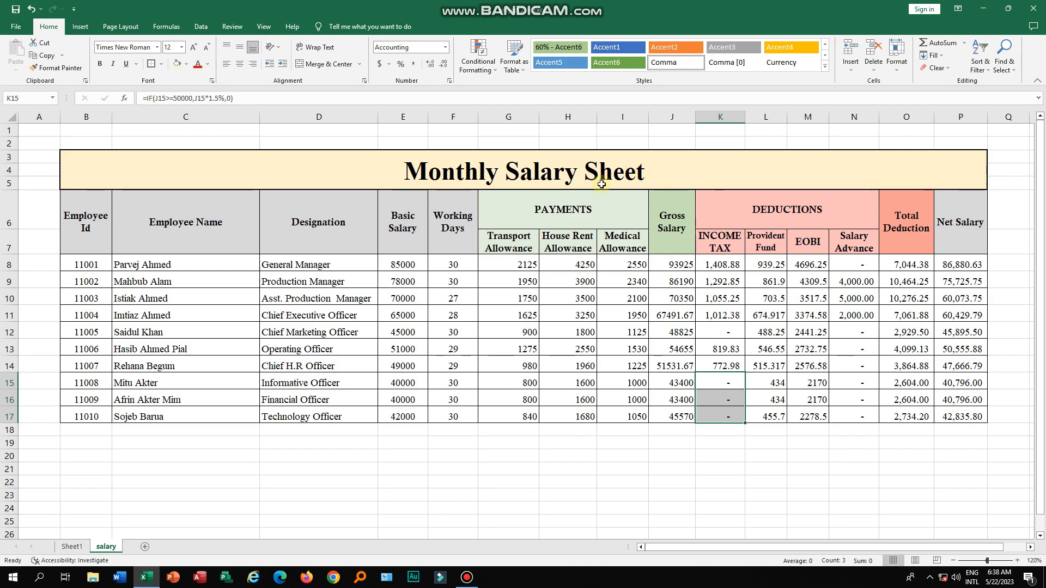
{"action": "left_click", "coordinate": [575, 234]}
{"action": "left_click", "coordinate": [812, 225]}
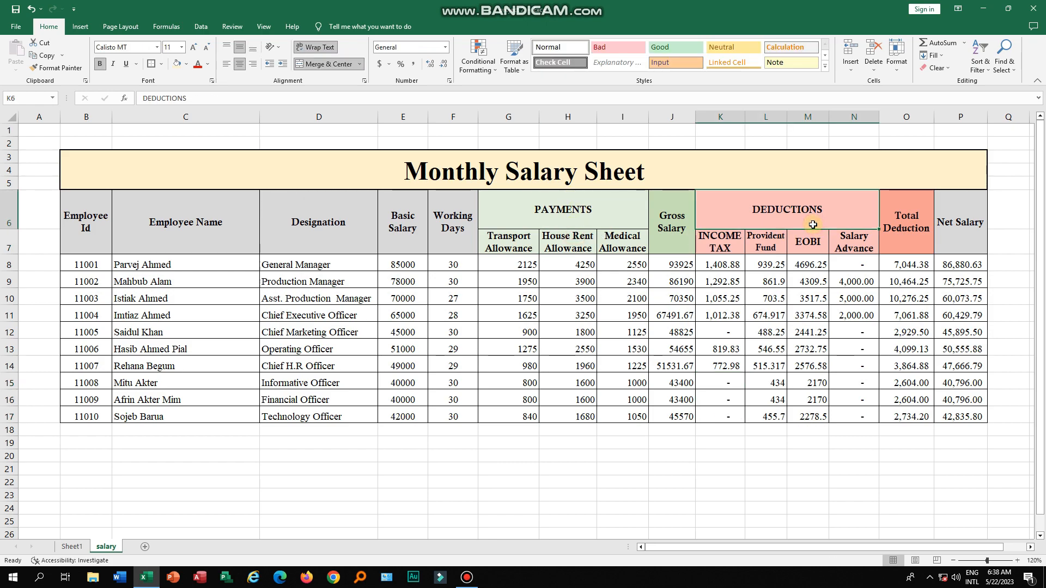